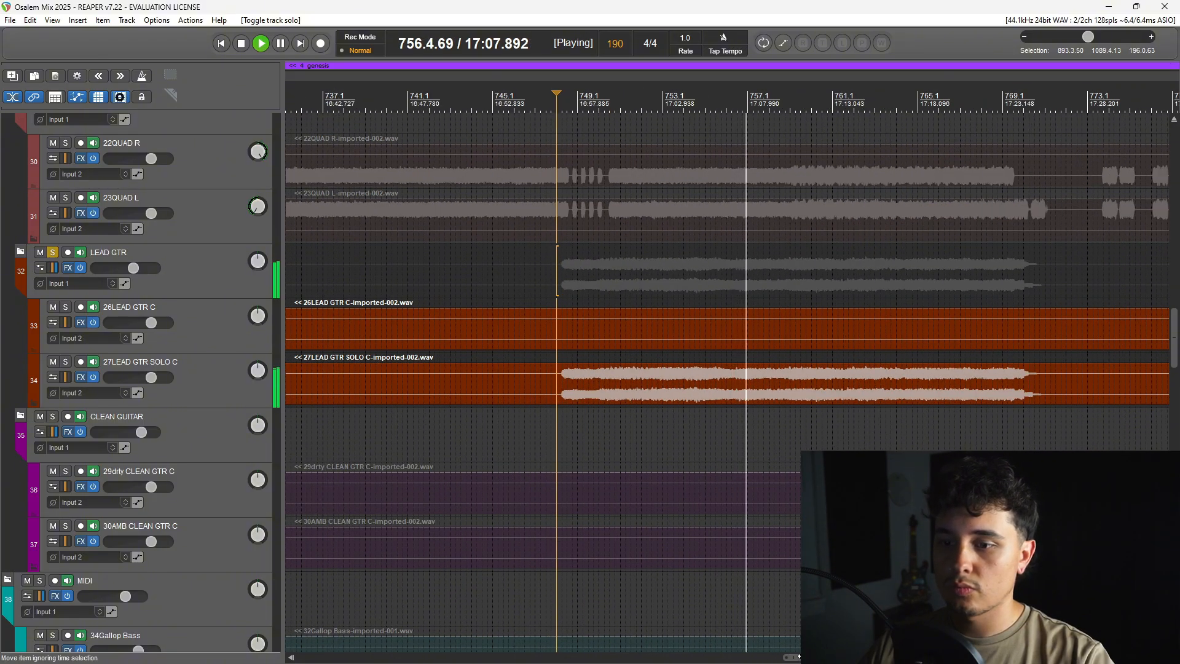
# Stop playback, unsolo the LEAD GTR folder track, and save the project
pyautogui.moveTo(803, 658); pyautogui.dragTo(809, 657)
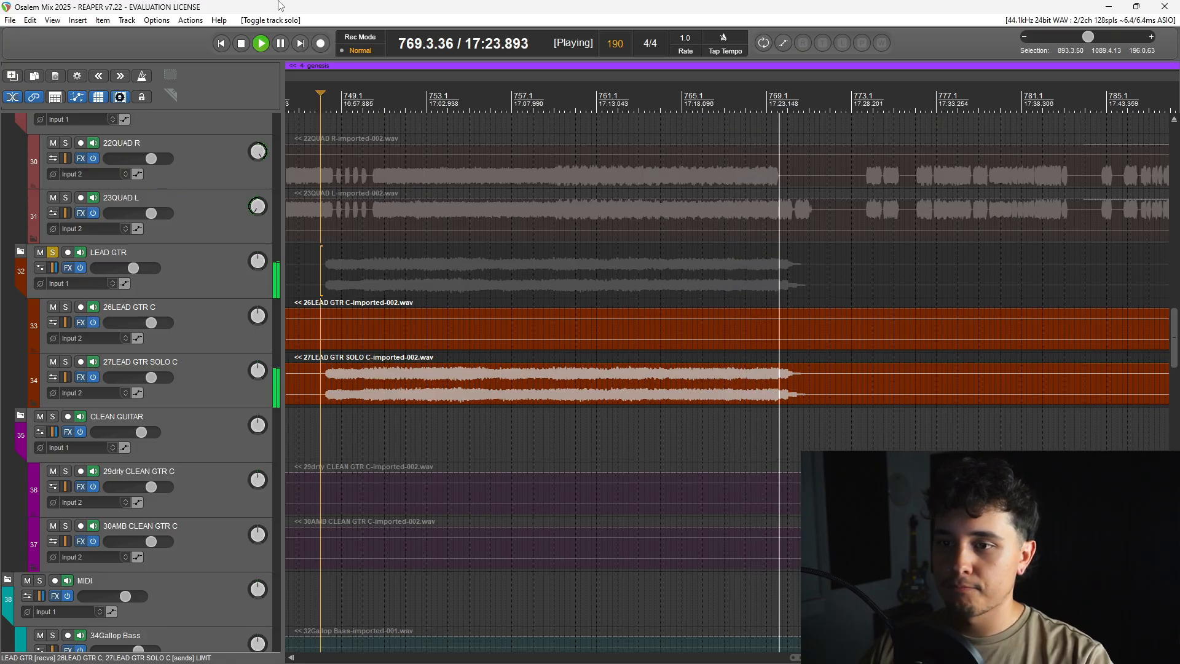
pyautogui.press('space')
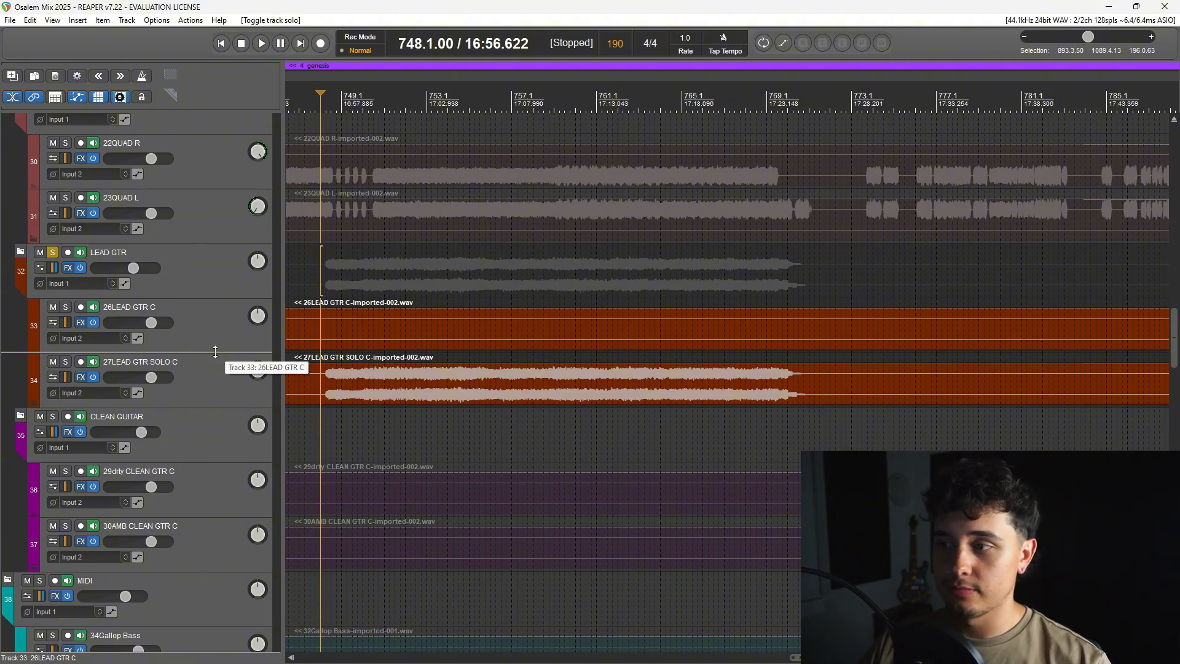
pyautogui.click(54, 254)
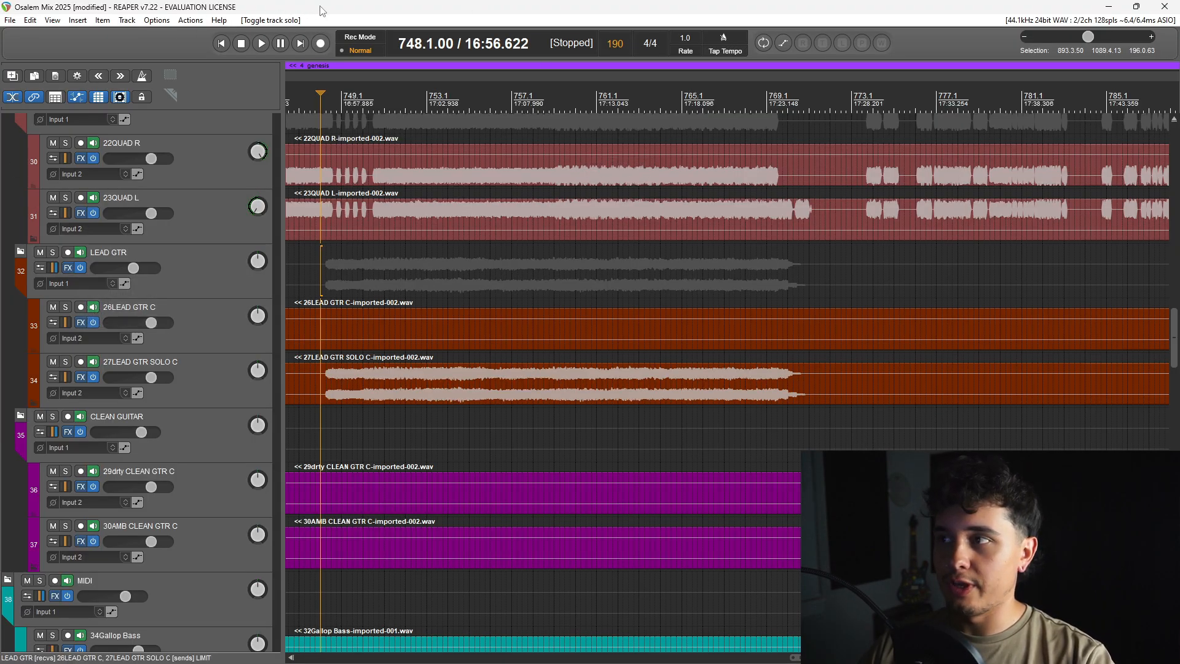
pyautogui.hotkey('ctrl', 's')
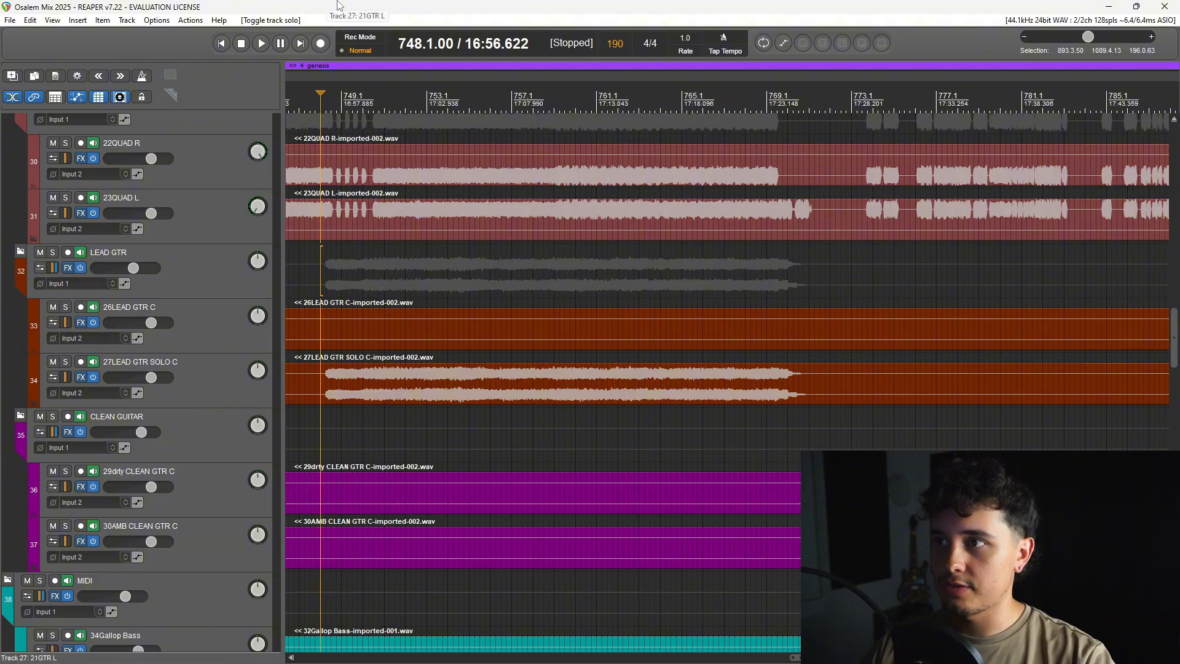
# Audition the full mix from position 750.3.00 while the LEAD GTR plug-ins are bypassed
pyautogui.click(372, 105)
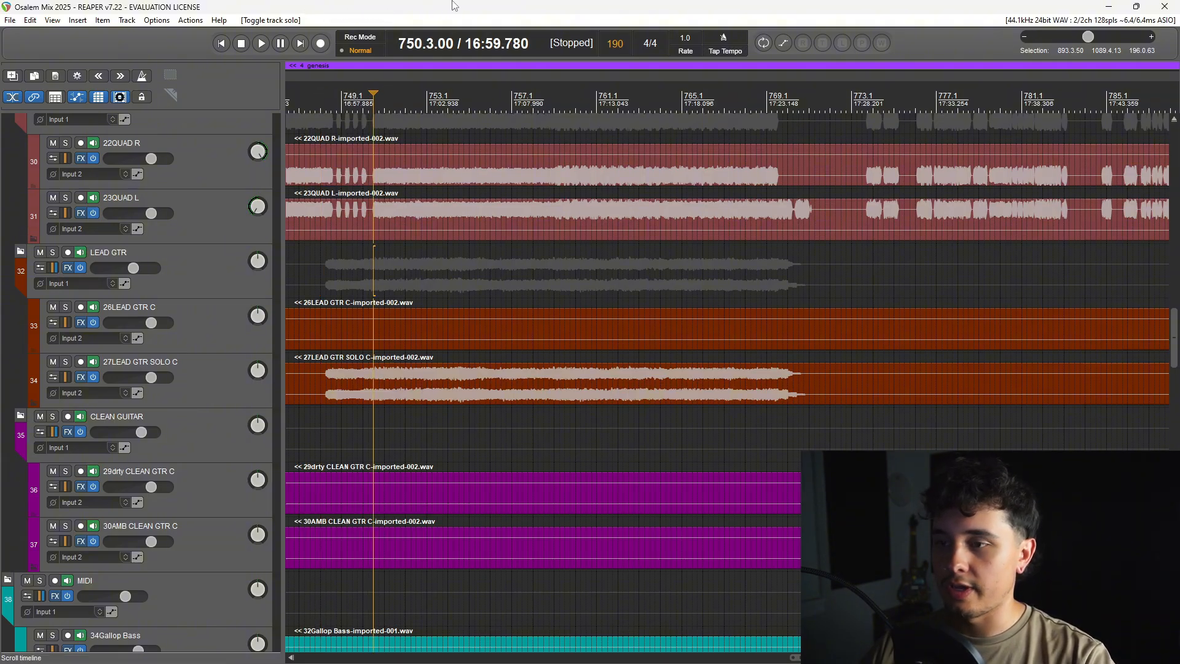
pyautogui.press('space')
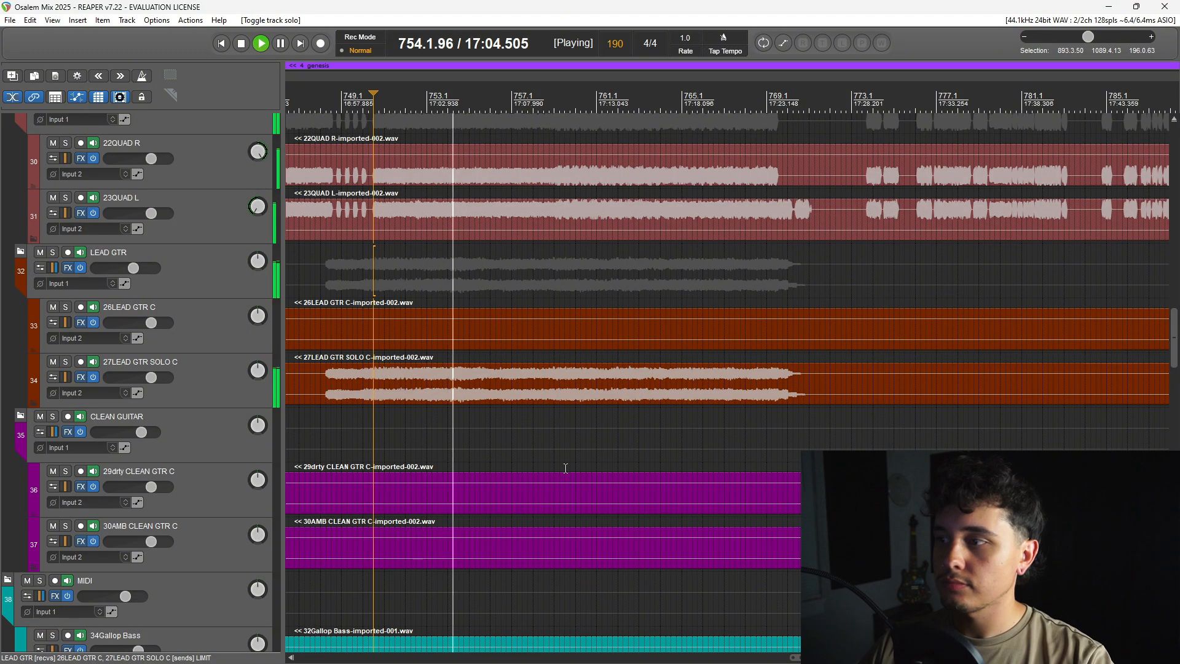
pyautogui.press('space')
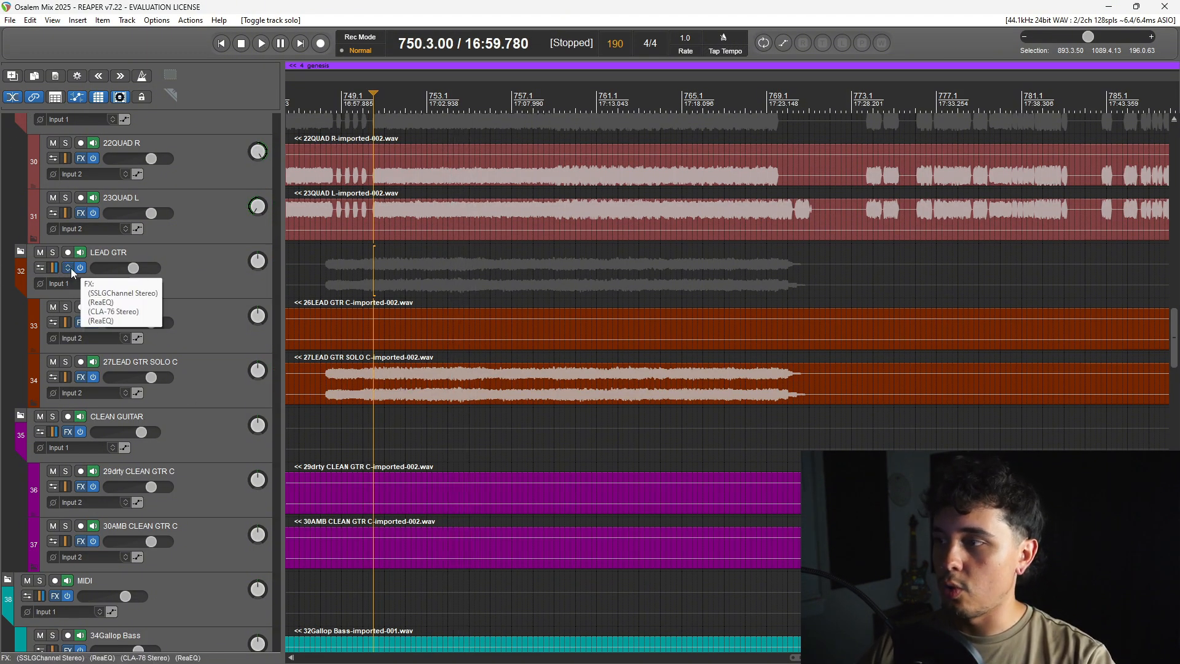
# Open the effects chain of the LEAD GTR folder track and place its window beside the track list
pyautogui.click(69, 268)
pyautogui.moveTo(451, 122); pyautogui.dragTo(494, 119)
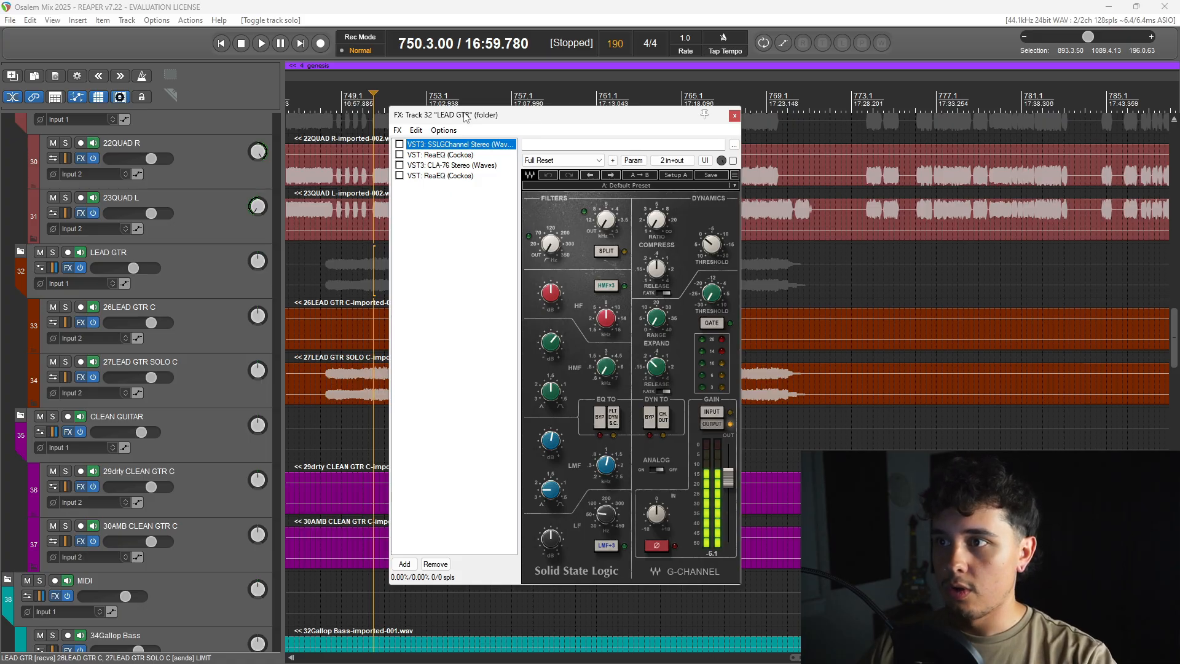
pyautogui.moveTo(465, 116); pyautogui.dragTo(492, 137)
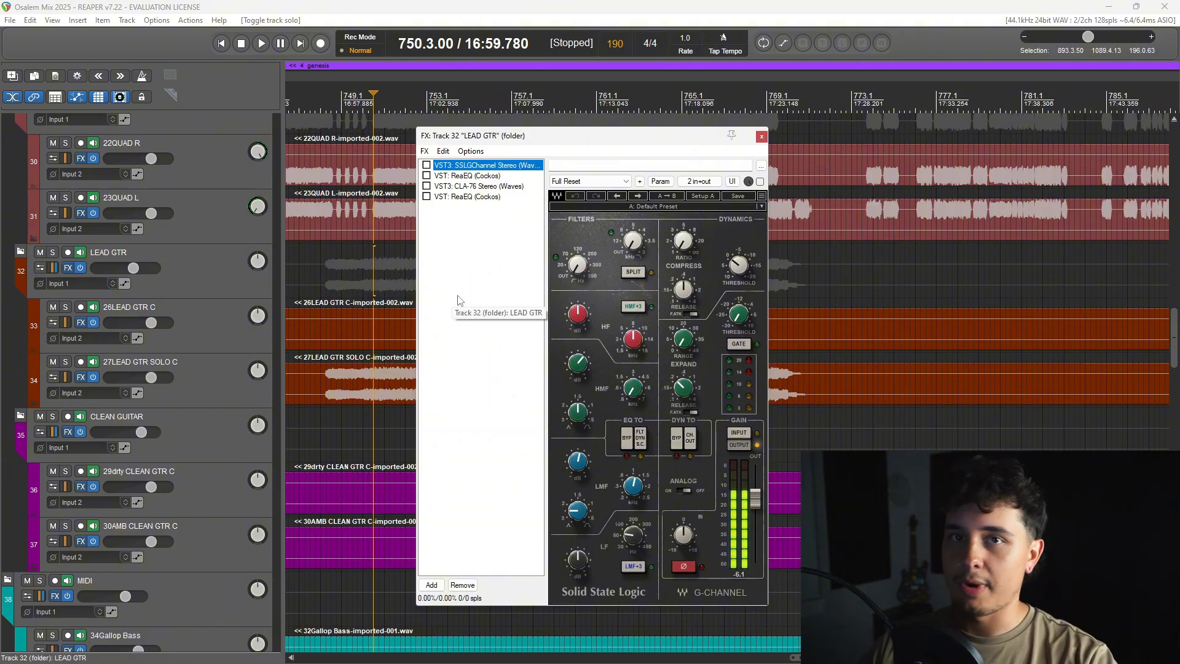
pyautogui.moveTo(496, 138); pyautogui.dragTo(456, 130)
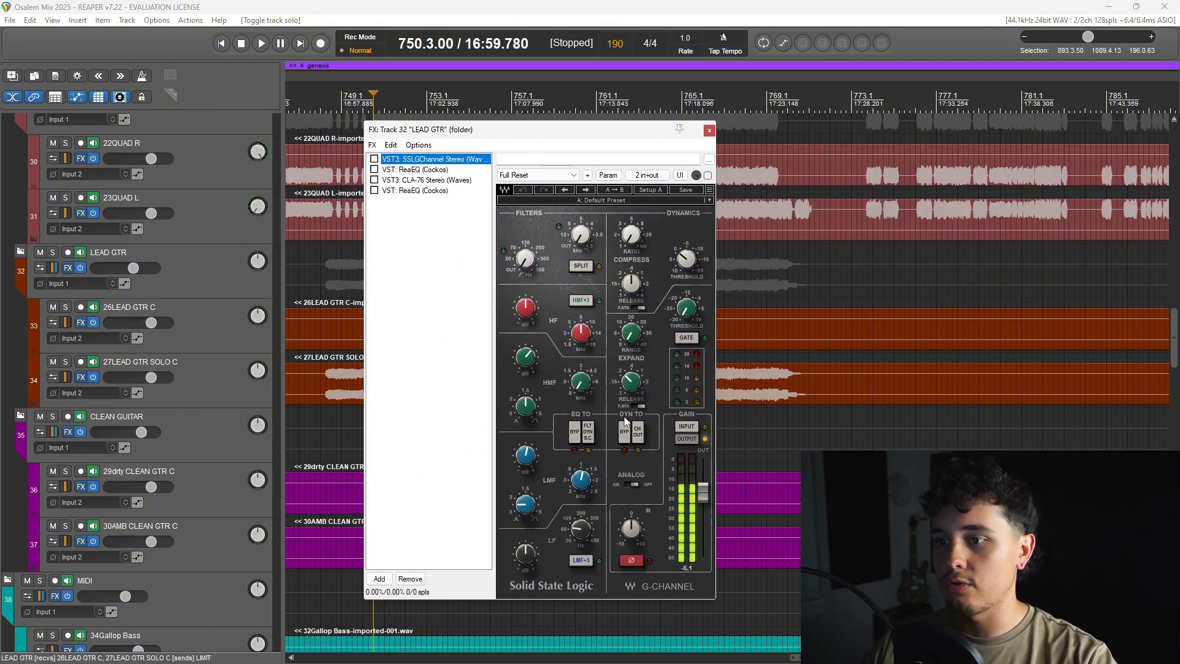
pyautogui.moveTo(555, 136); pyautogui.dragTo(537, 130)
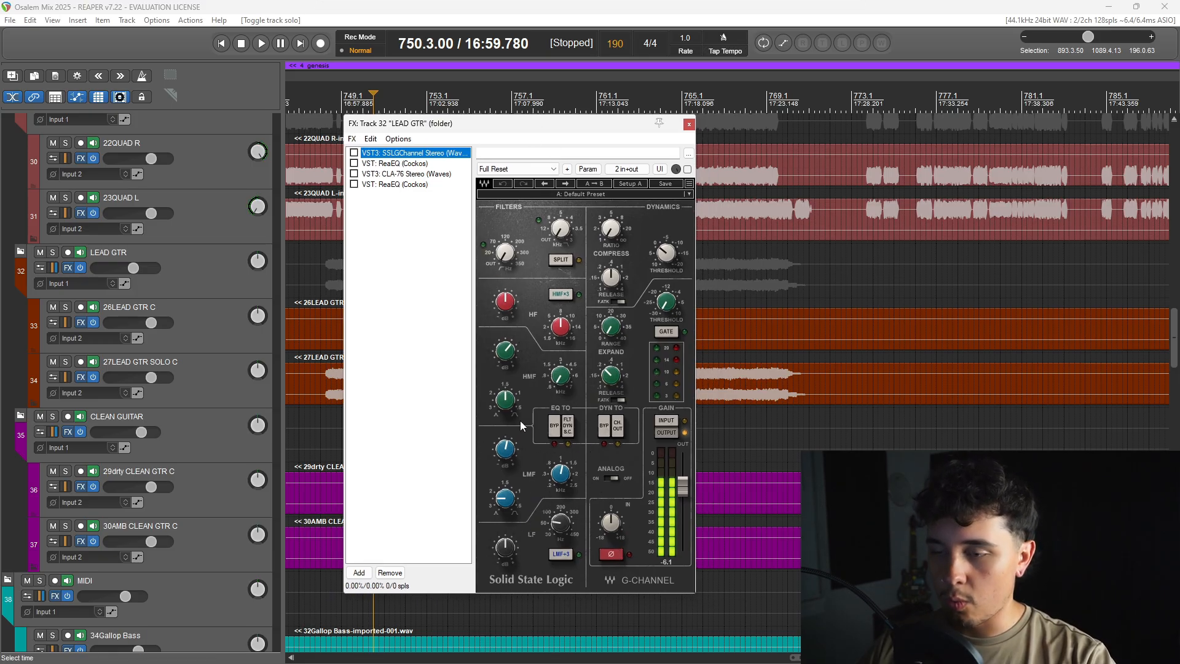
pyautogui.moveTo(476, 128); pyautogui.dragTo(437, 118)
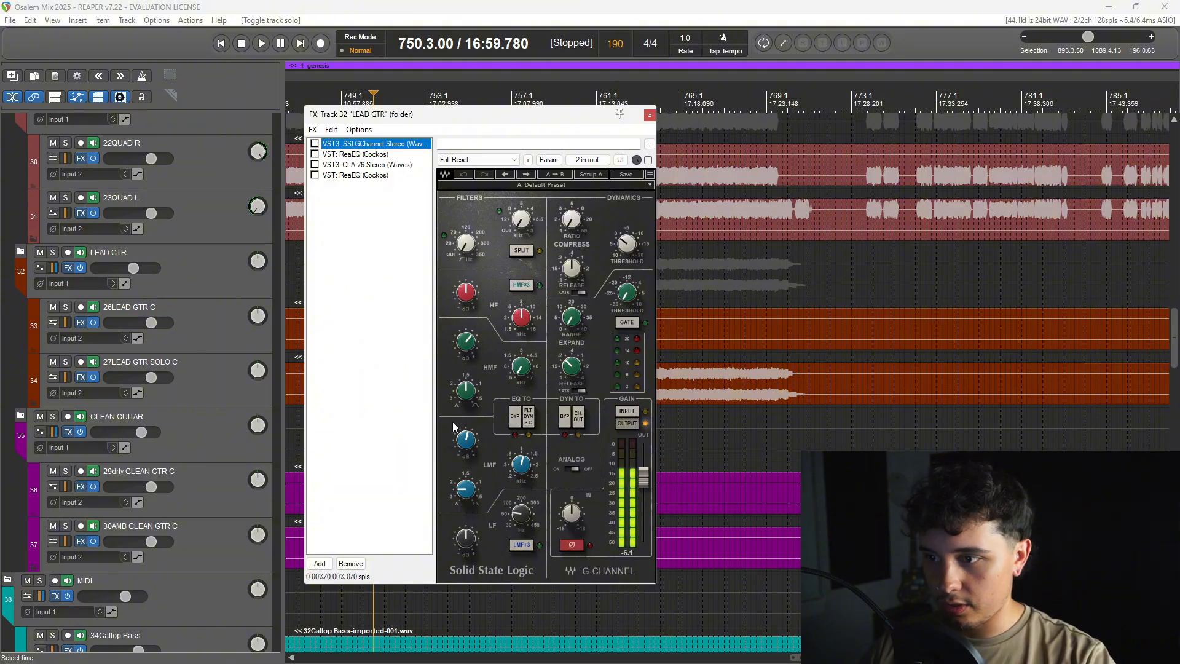
pyautogui.moveTo(467, 441); pyautogui.dragTo(447, 432)
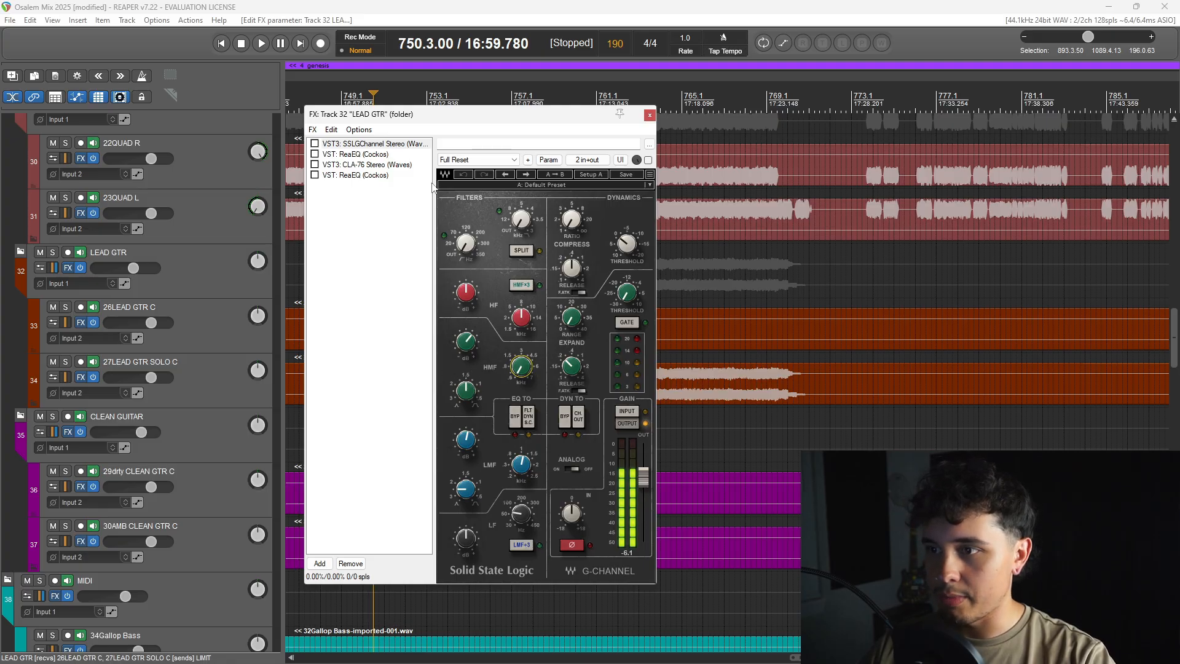
pyautogui.click(349, 5)
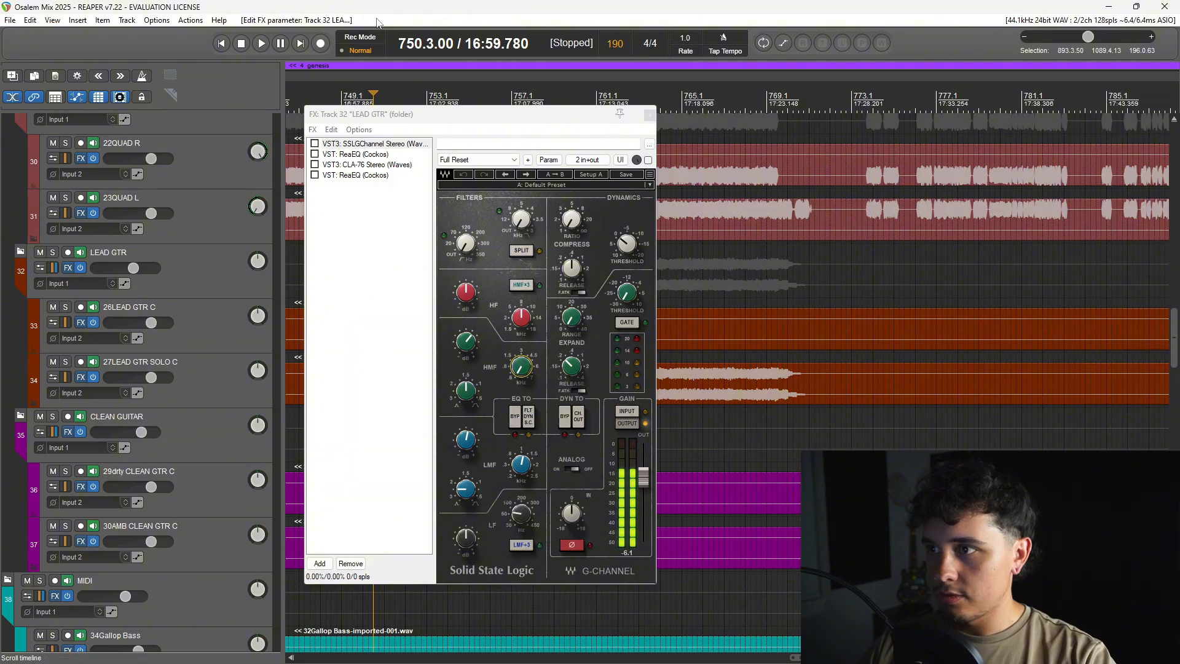
pyautogui.moveTo(351, 115); pyautogui.dragTo(330, 117)
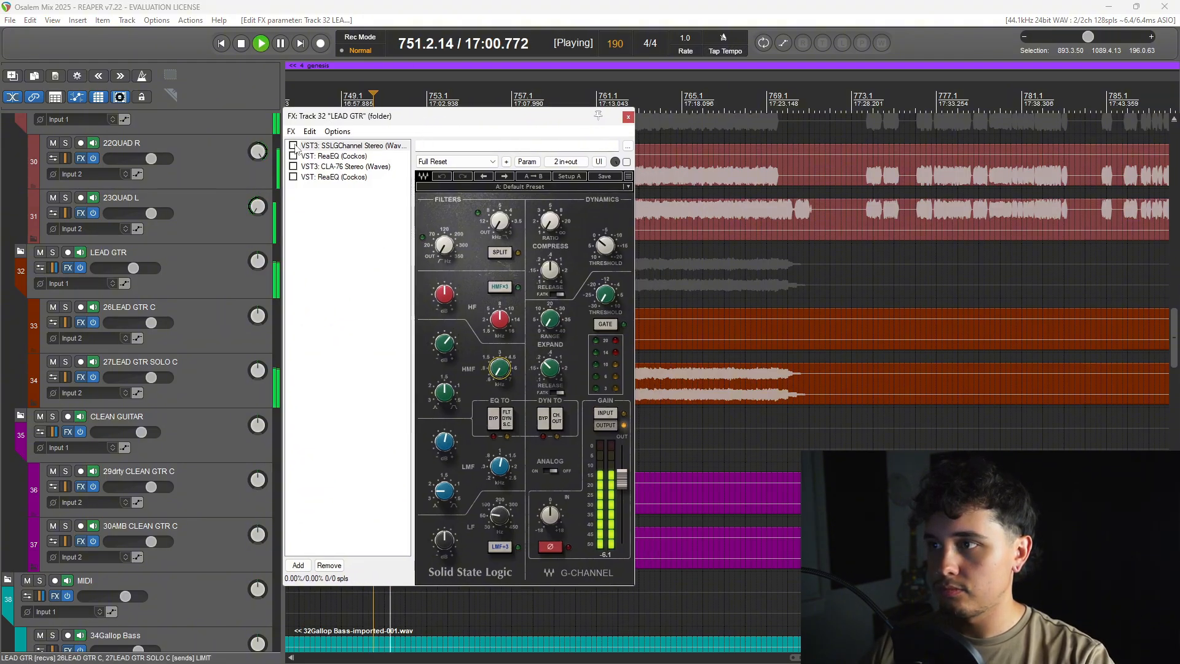
# Compare the lead guitar with and without SSLGChannel Stereo during playback, leaving the plug-in enabled
pyautogui.click(294, 146)
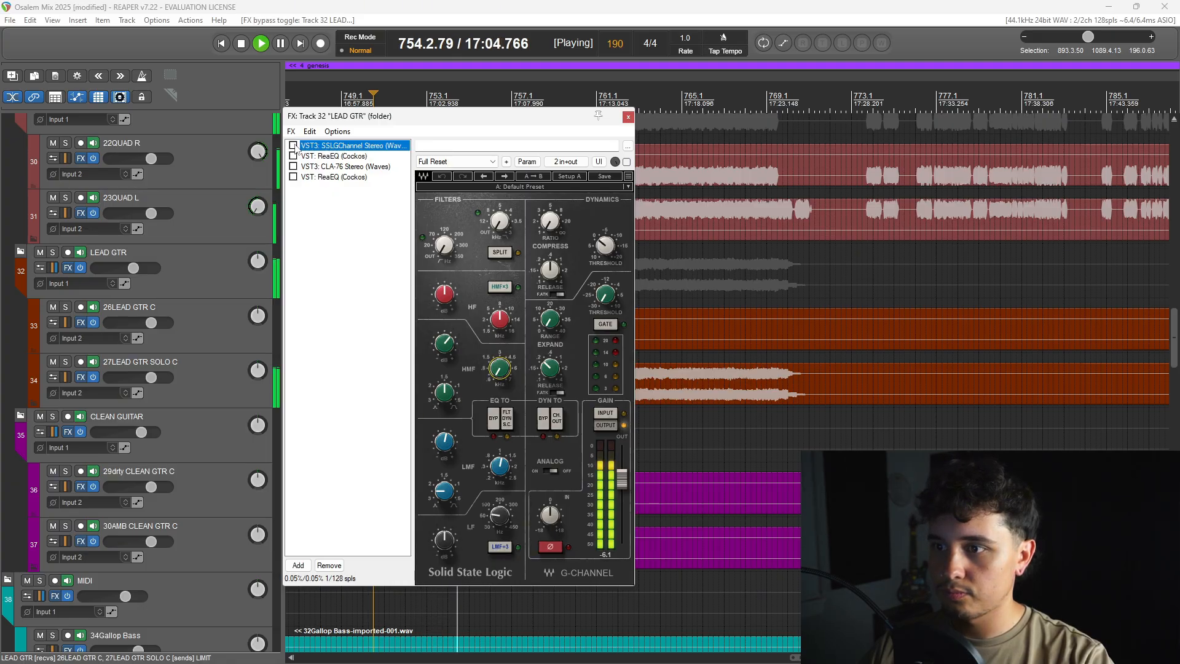
pyautogui.click(293, 146)
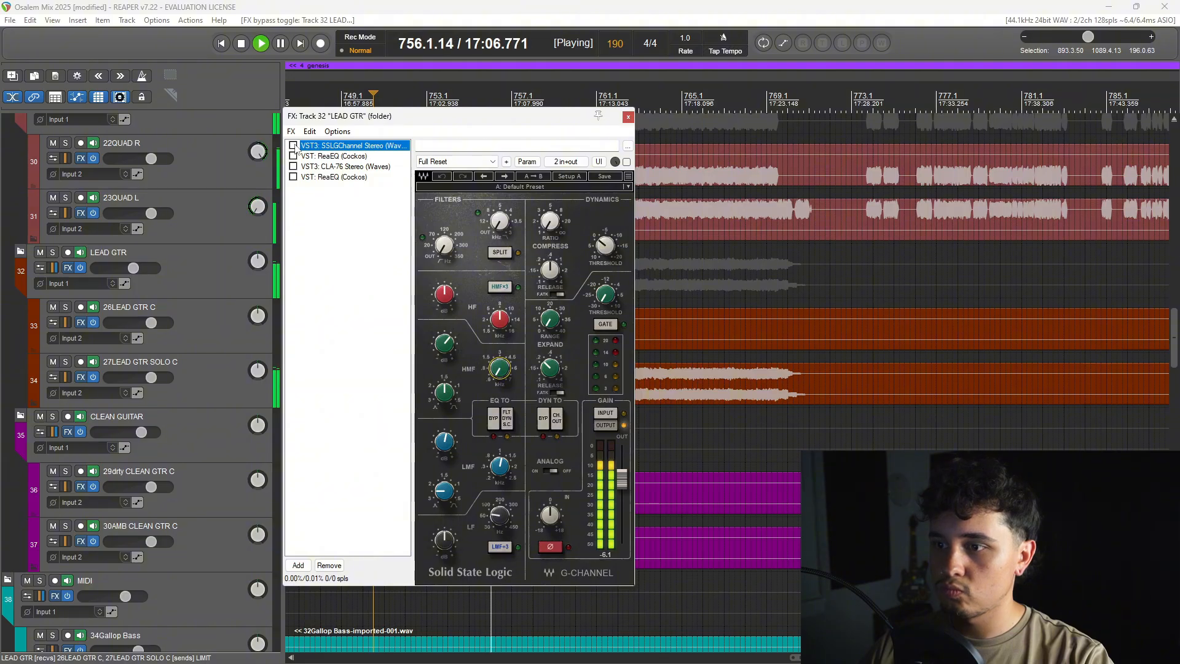
pyautogui.click(293, 146)
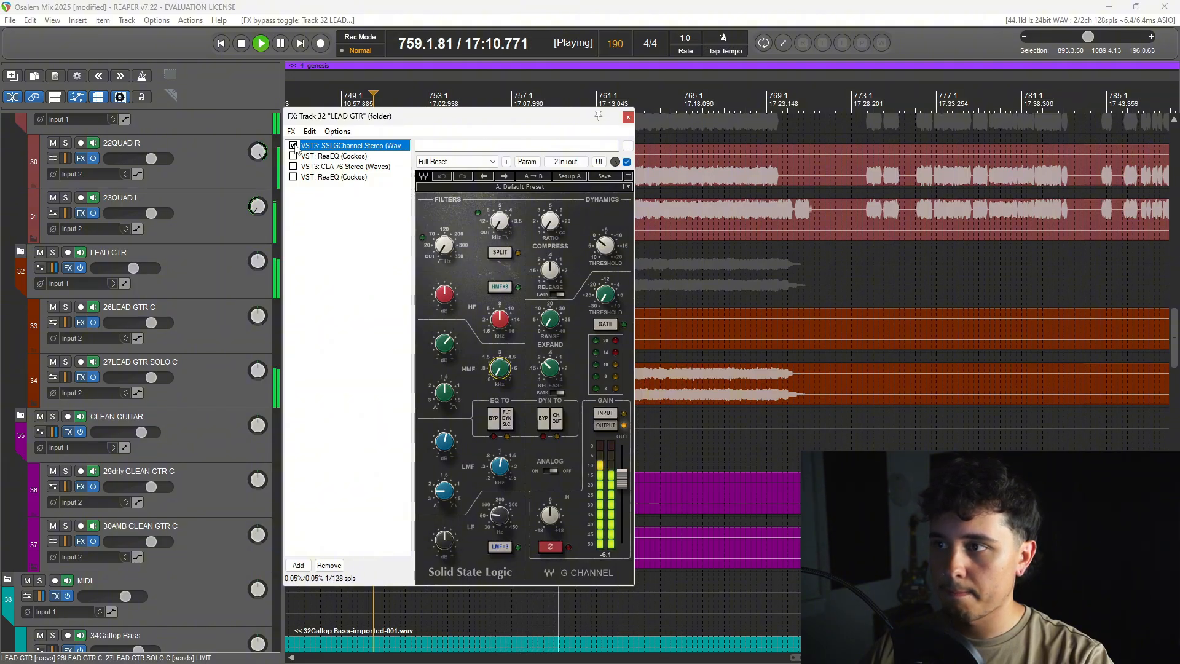
pyautogui.press('space')
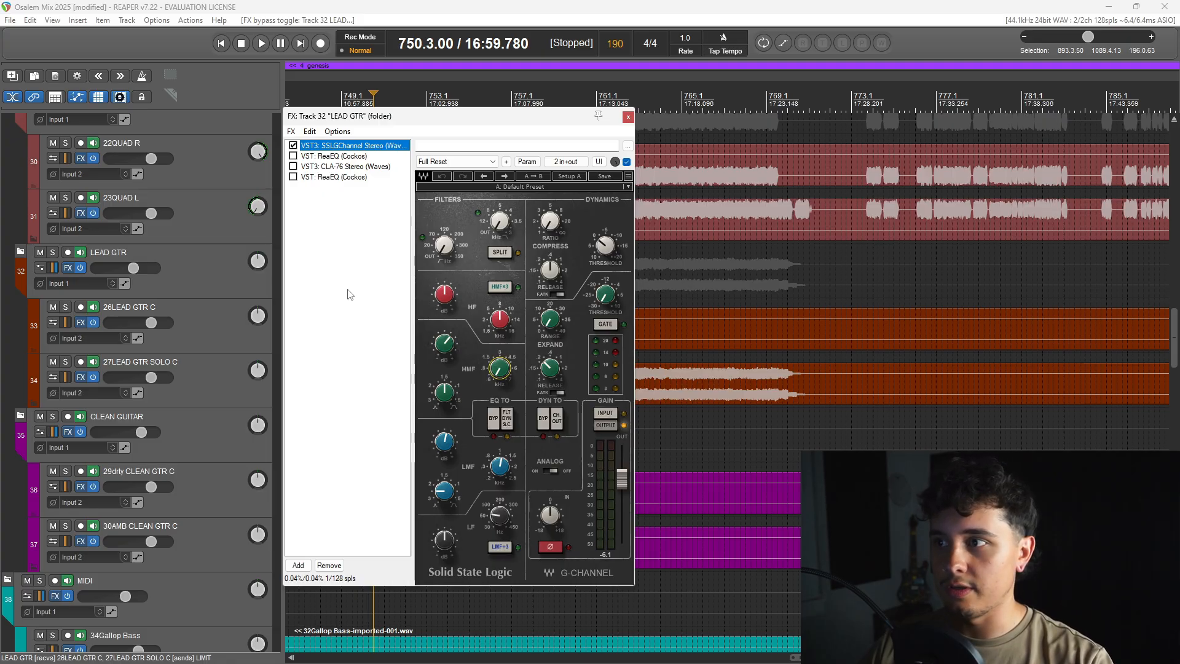
# Select the SSLGChannel's upper LMF knob and audition the mix again with the channel strip enabled
pyautogui.click(445, 451)
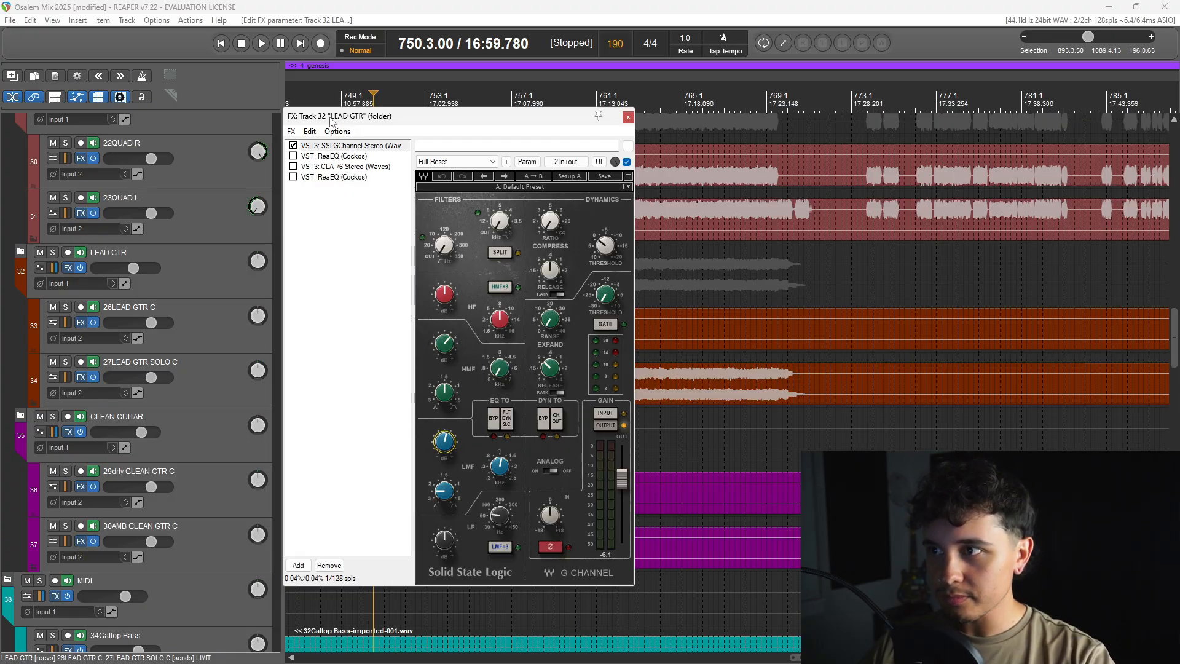
pyautogui.click(352, 5)
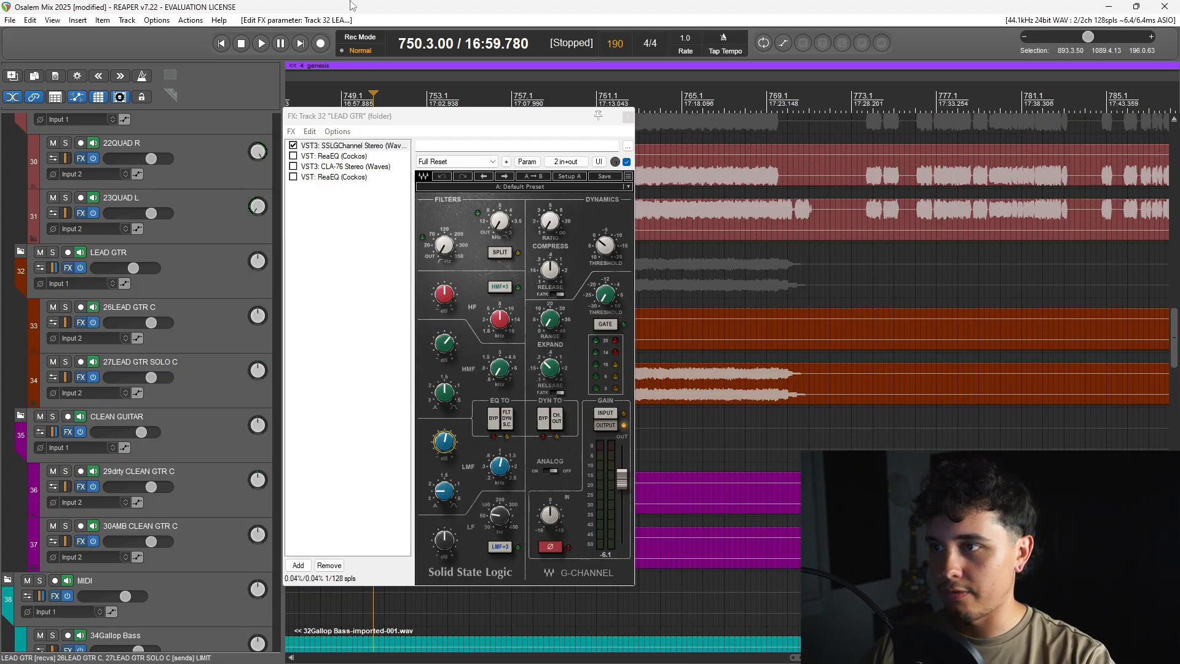
pyautogui.press('space')
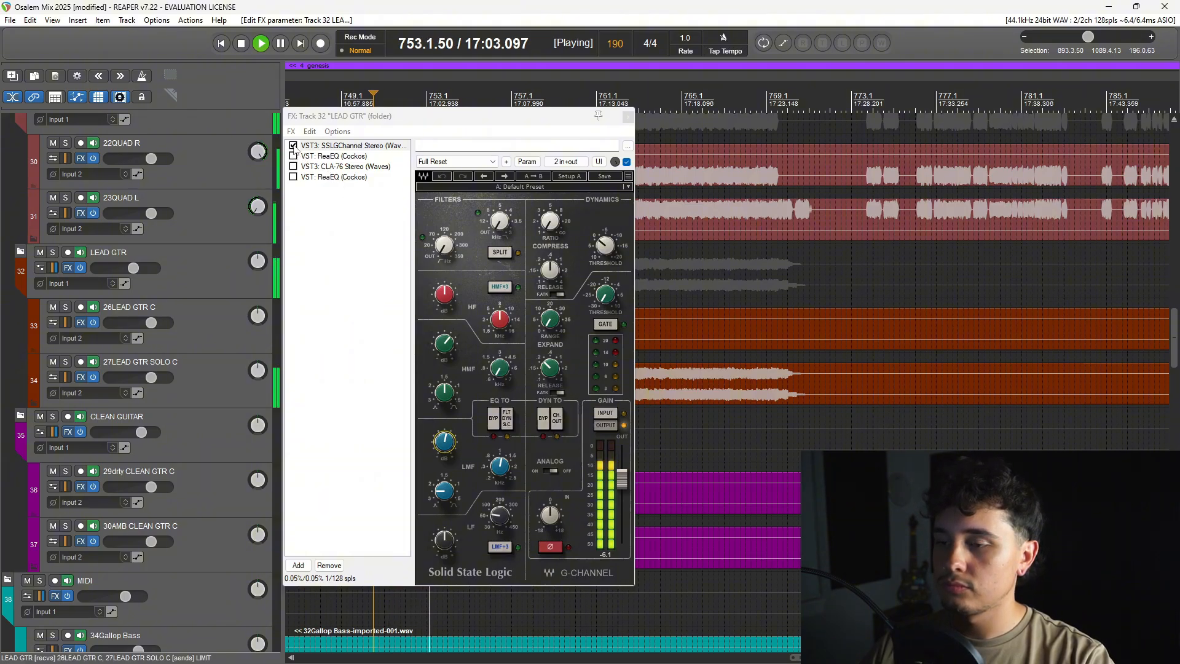
pyautogui.press('space')
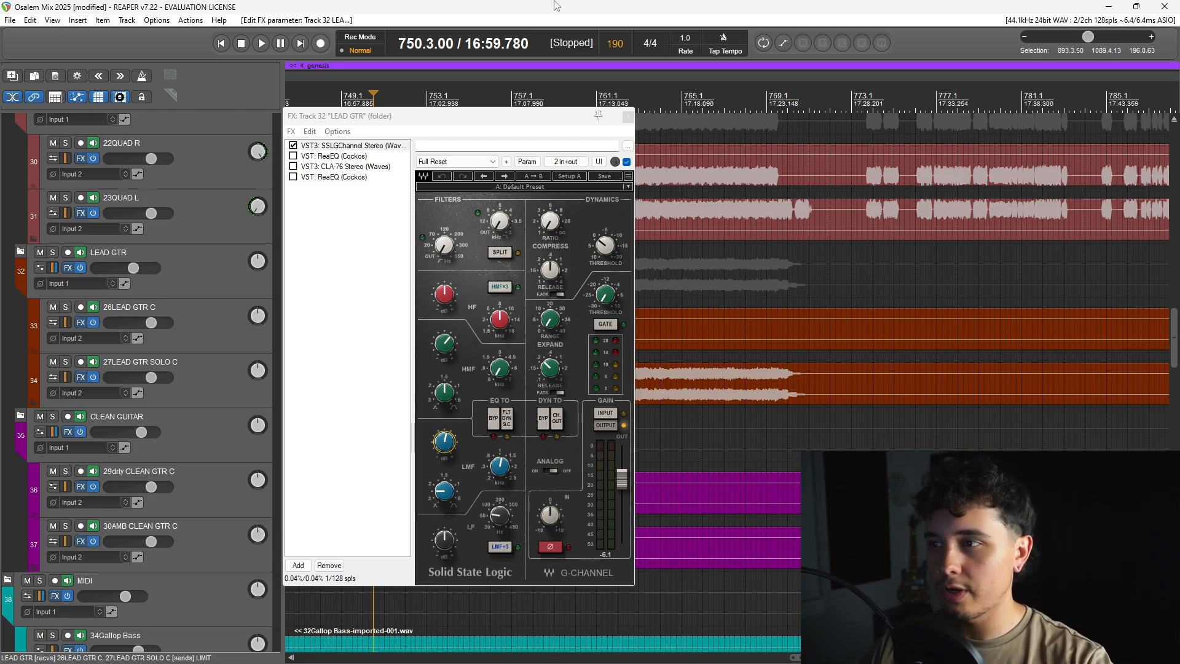
# Enable the first ReaEQ in the LEAD GTR effects chain and audition it in the mix
pyautogui.click(326, 157)
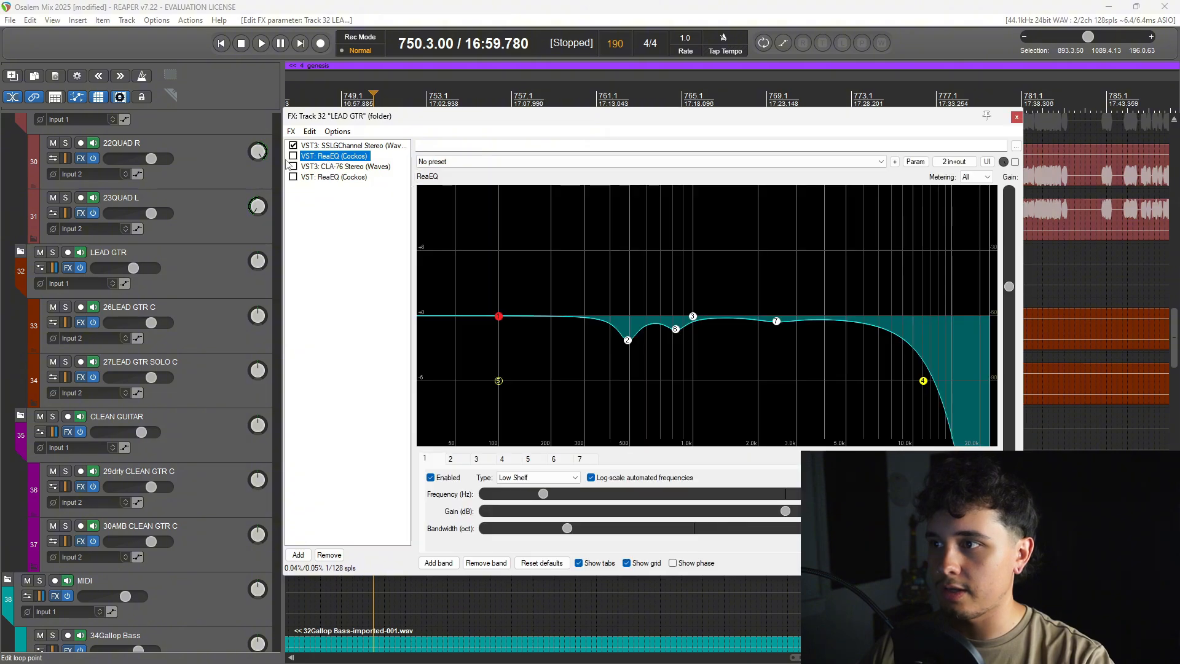
pyautogui.click(293, 157)
pyautogui.click(434, 6)
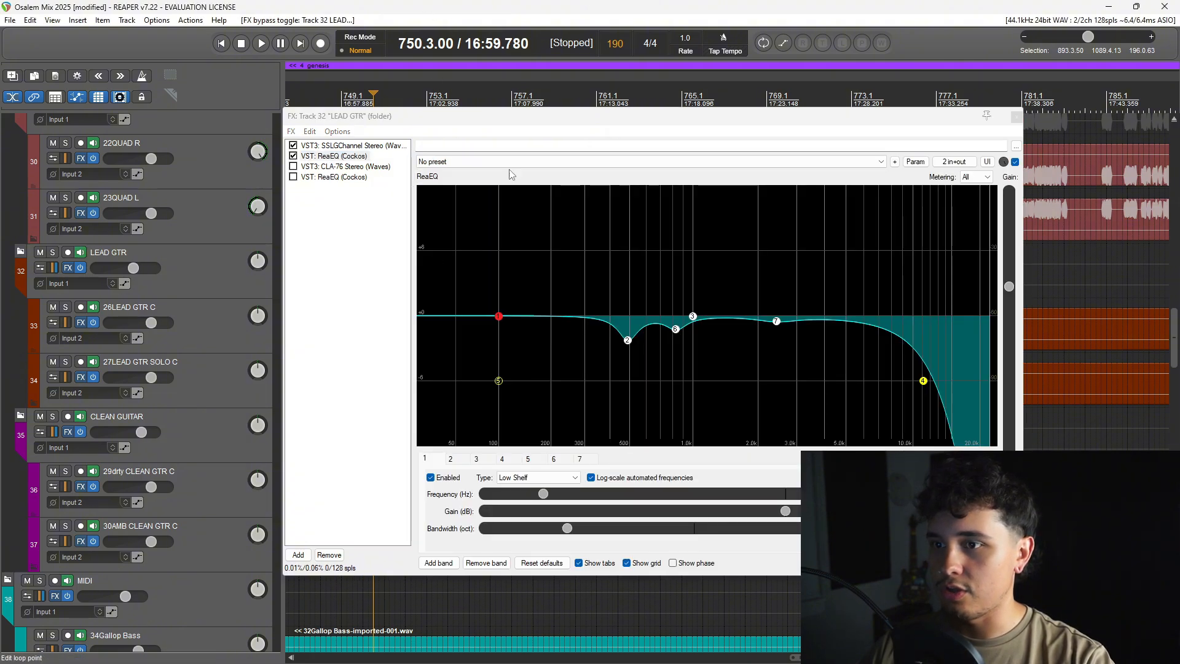
pyautogui.press('space')
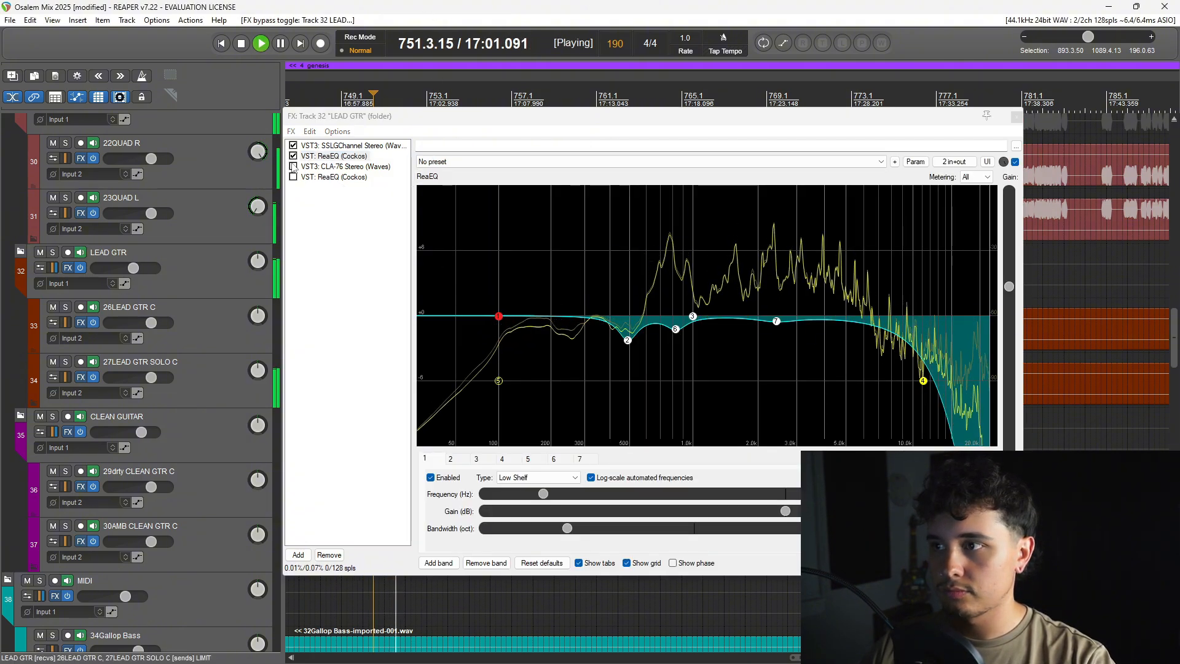
pyautogui.press('space')
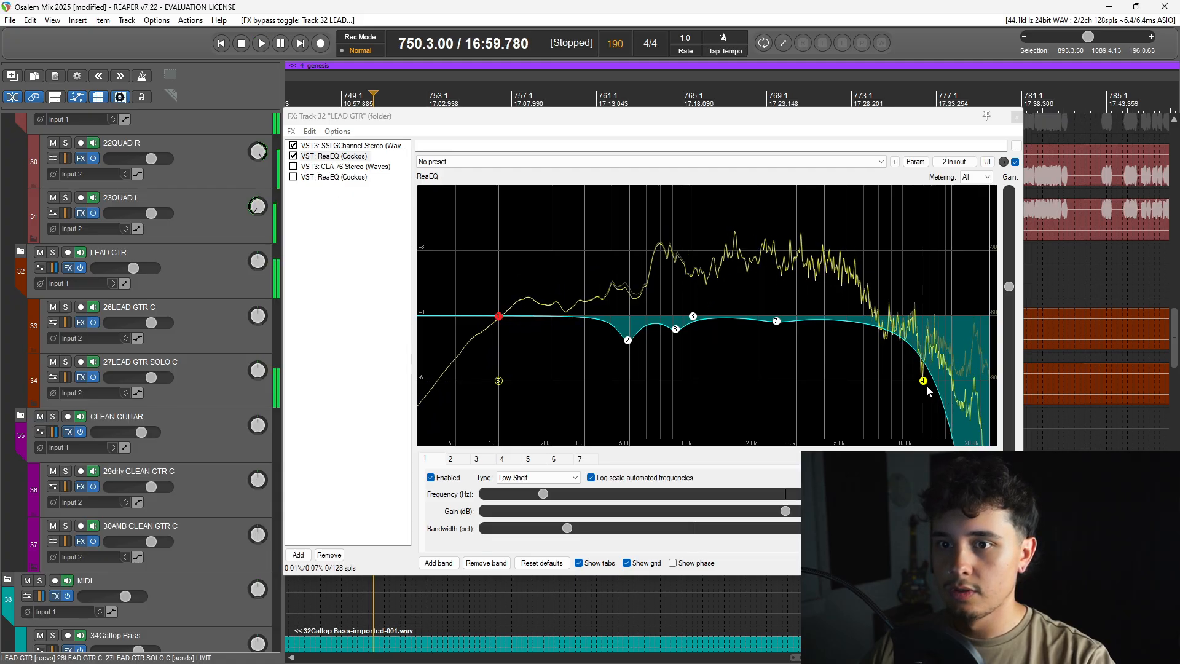
# Select ReaEQ's low pass band 4 and audition the mix from the edit cursor
pyautogui.click(923, 381)
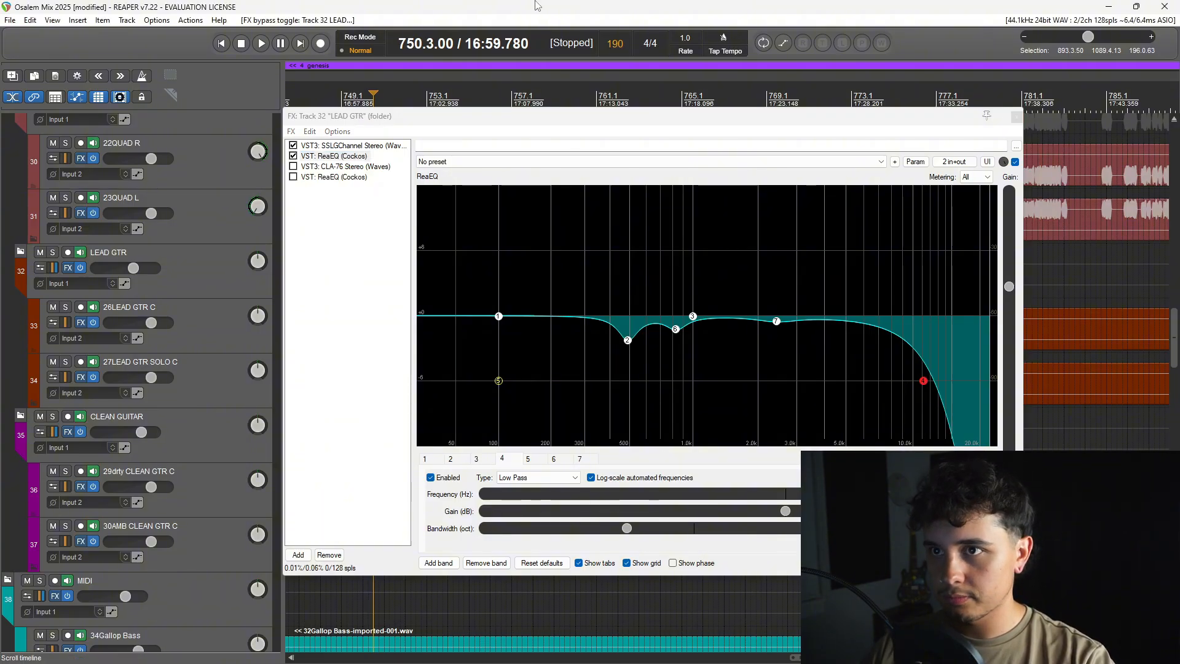
pyautogui.press('space')
pyautogui.press('space')
# Compare ReaEQ's band 7 cut on and off during playback, leaving the band enabled
pyautogui.click(777, 324)
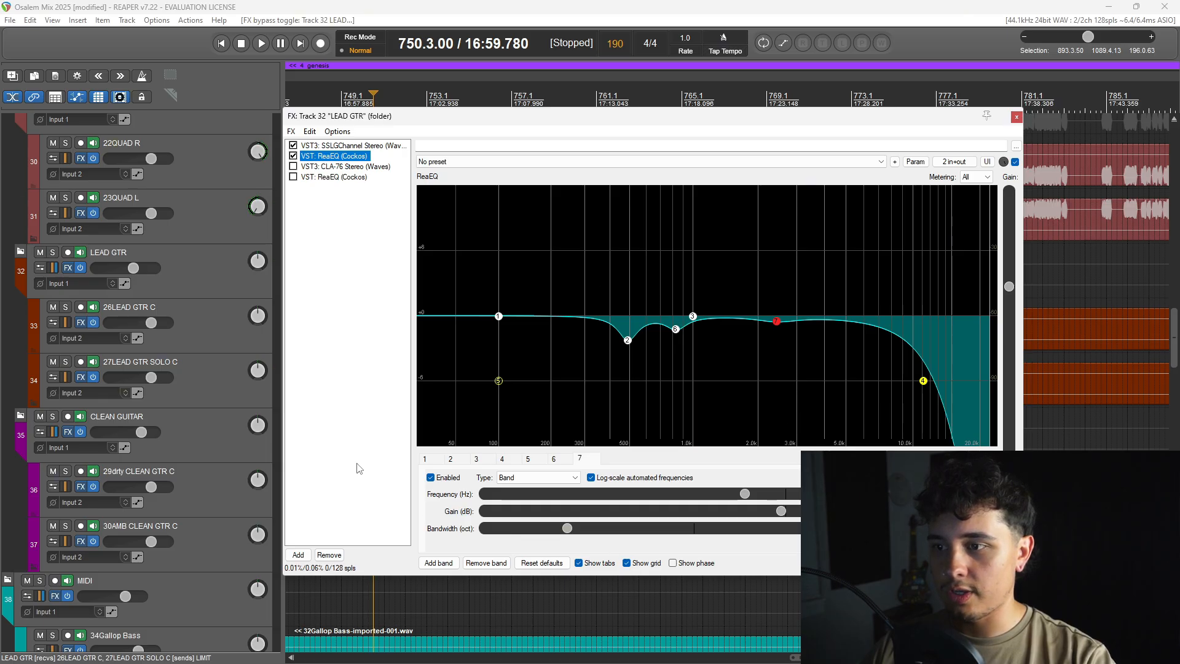
pyautogui.press('space')
pyautogui.click(431, 477)
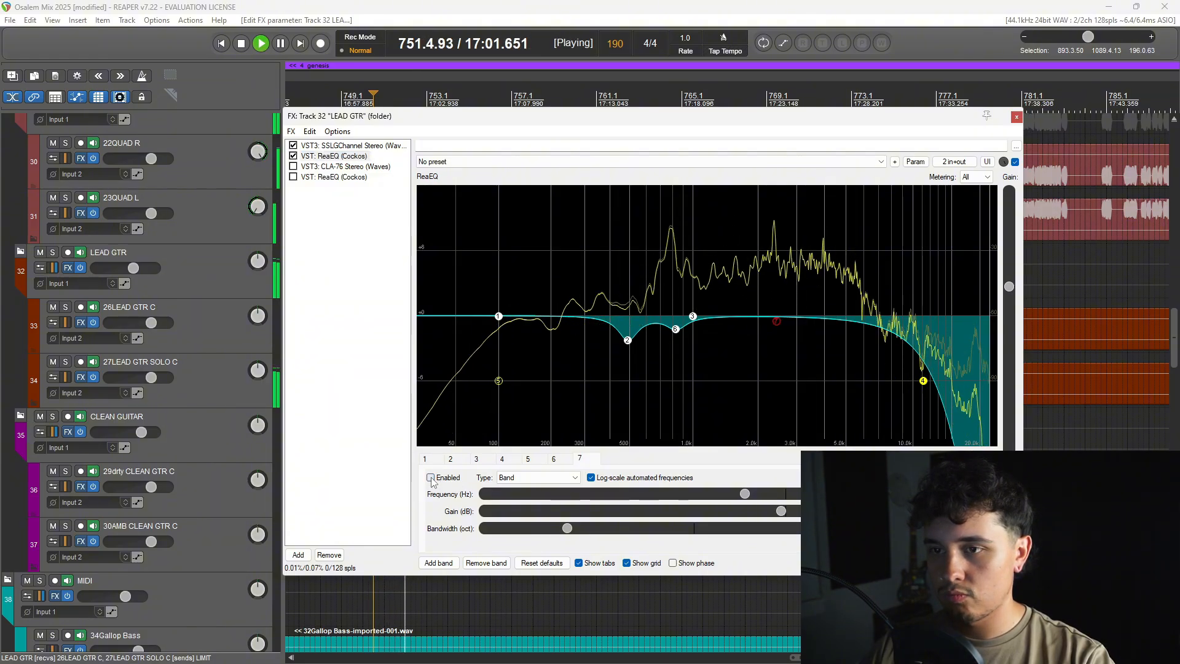
pyautogui.click(431, 477)
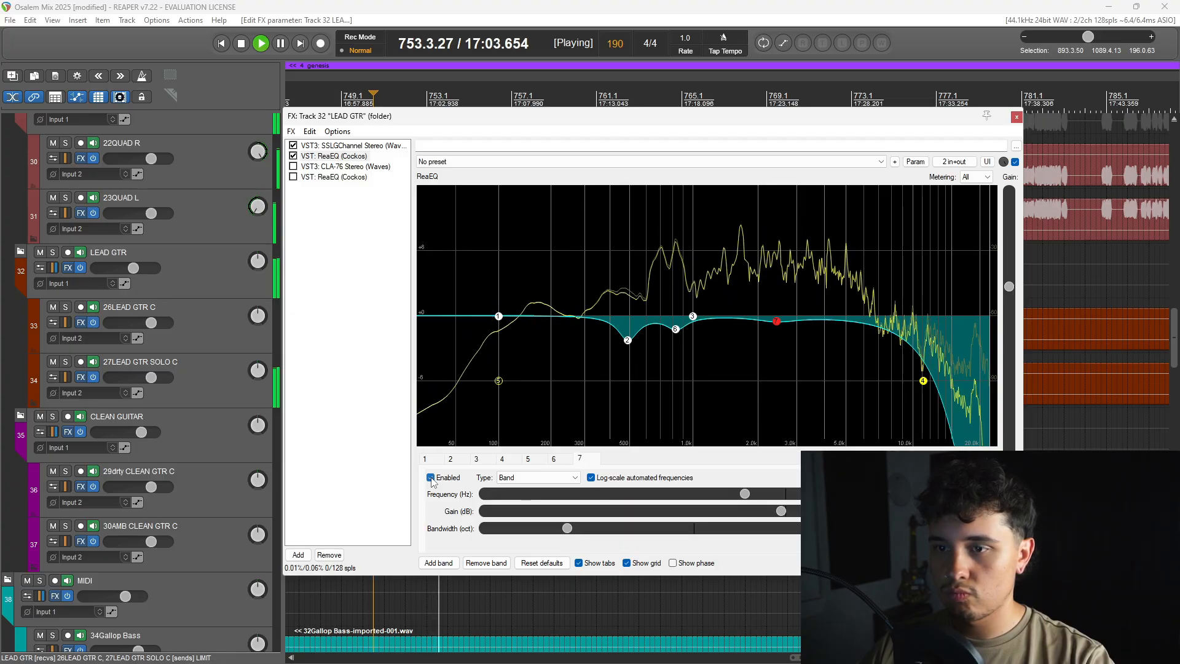
pyautogui.click(431, 478)
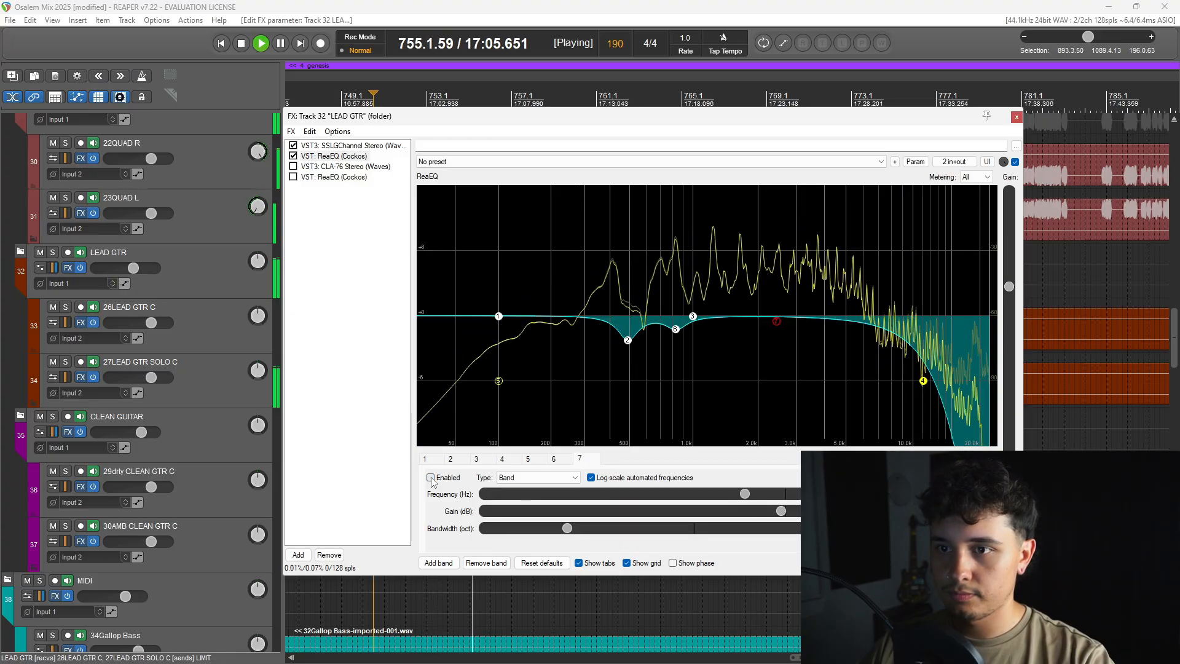
pyautogui.click(431, 477)
pyautogui.press('space')
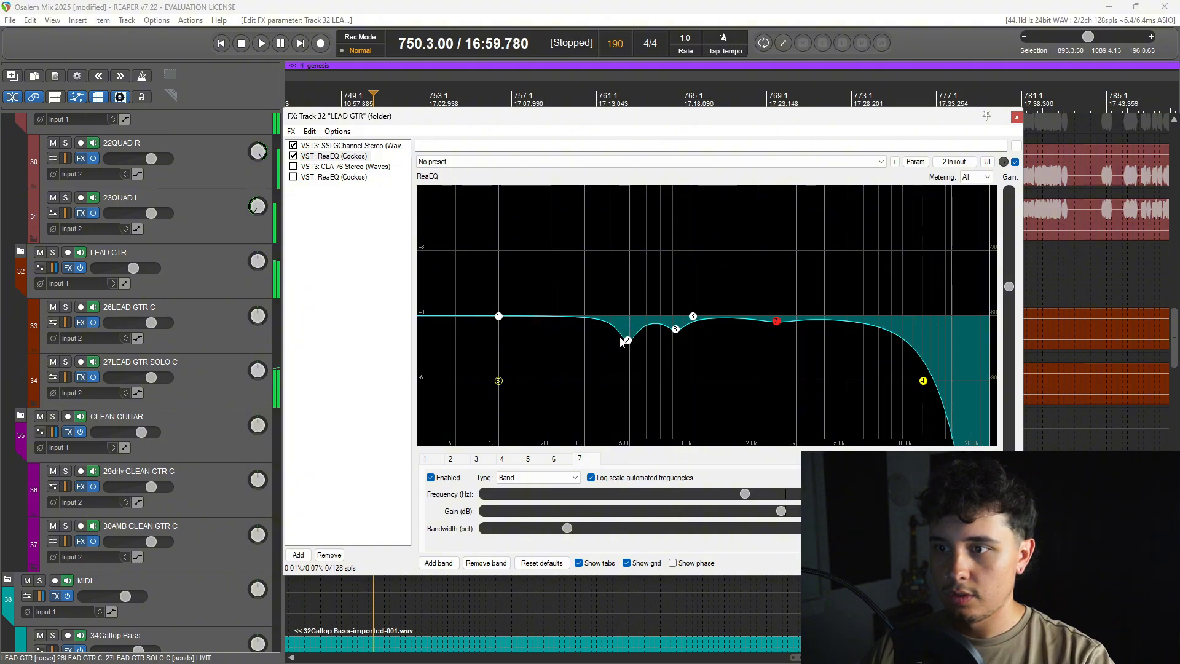
# Compare ReaEQ's band 2 cut off and on during playback, leaving the band enabled
pyautogui.click(626, 340)
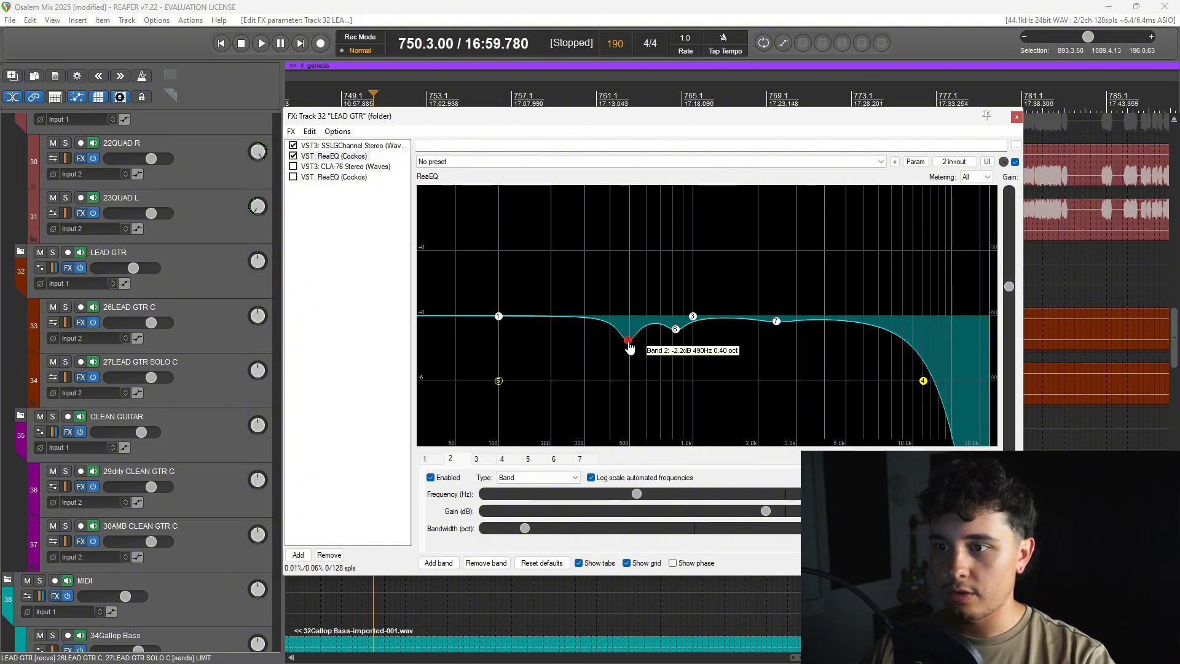
pyautogui.click(431, 478)
pyautogui.press('space')
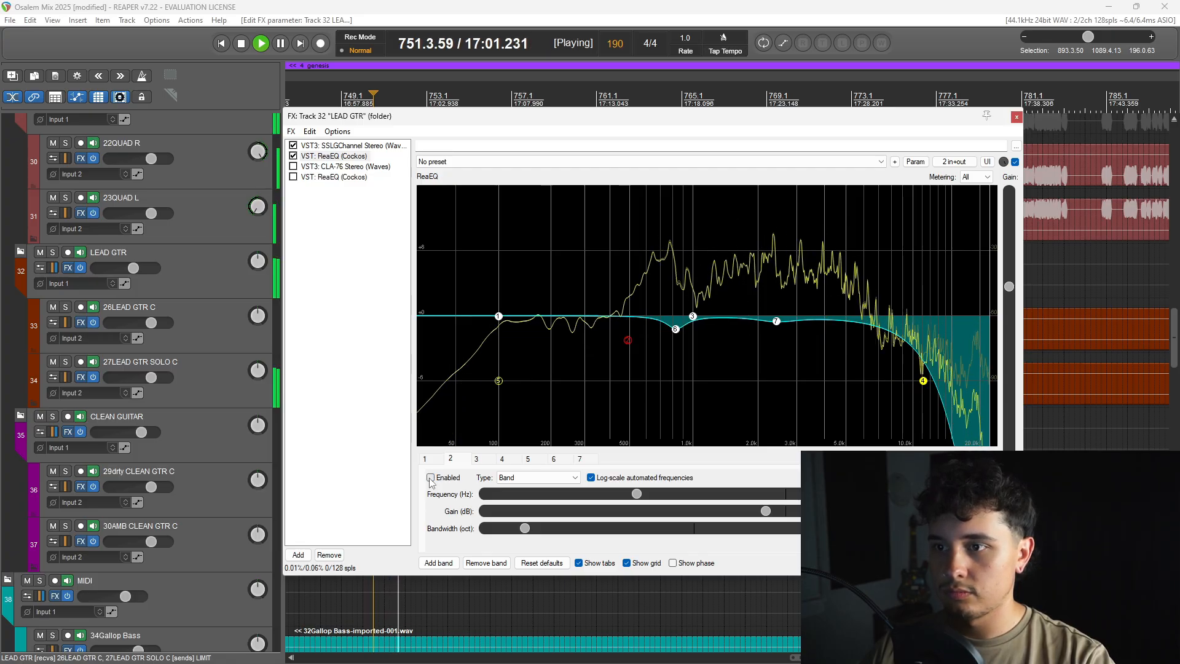
pyautogui.click(431, 477)
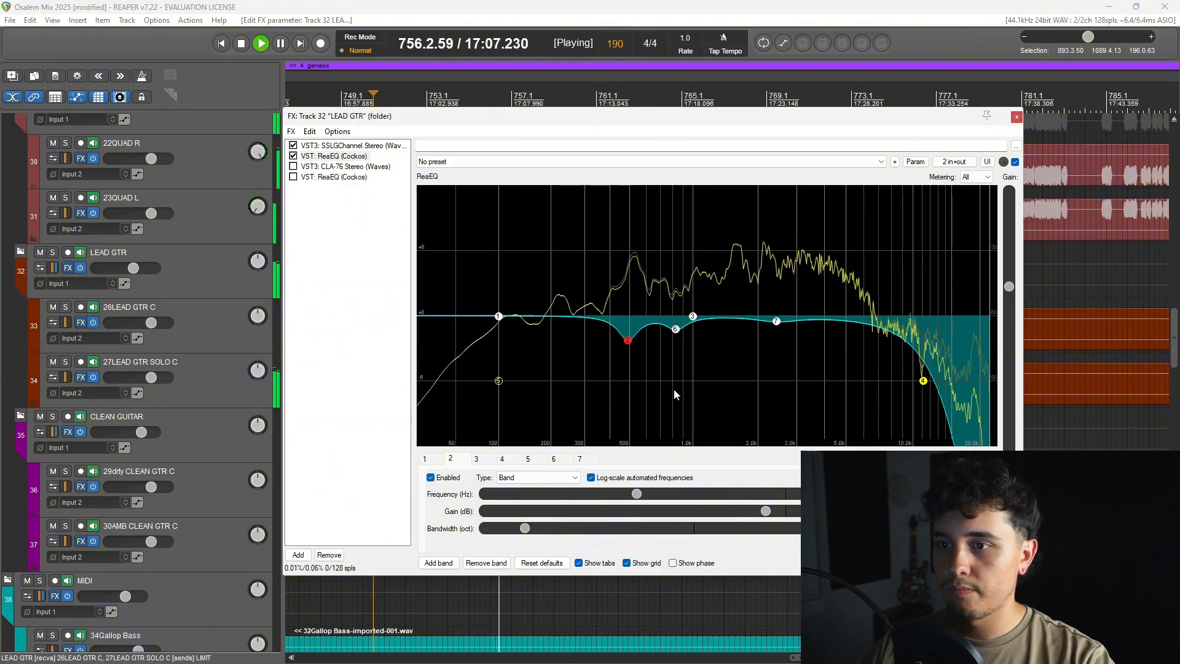
pyautogui.press('space')
# Compare ReaEQ's band 6 cut off and on while the mix plays, leaving the band enabled
pyautogui.click(676, 329)
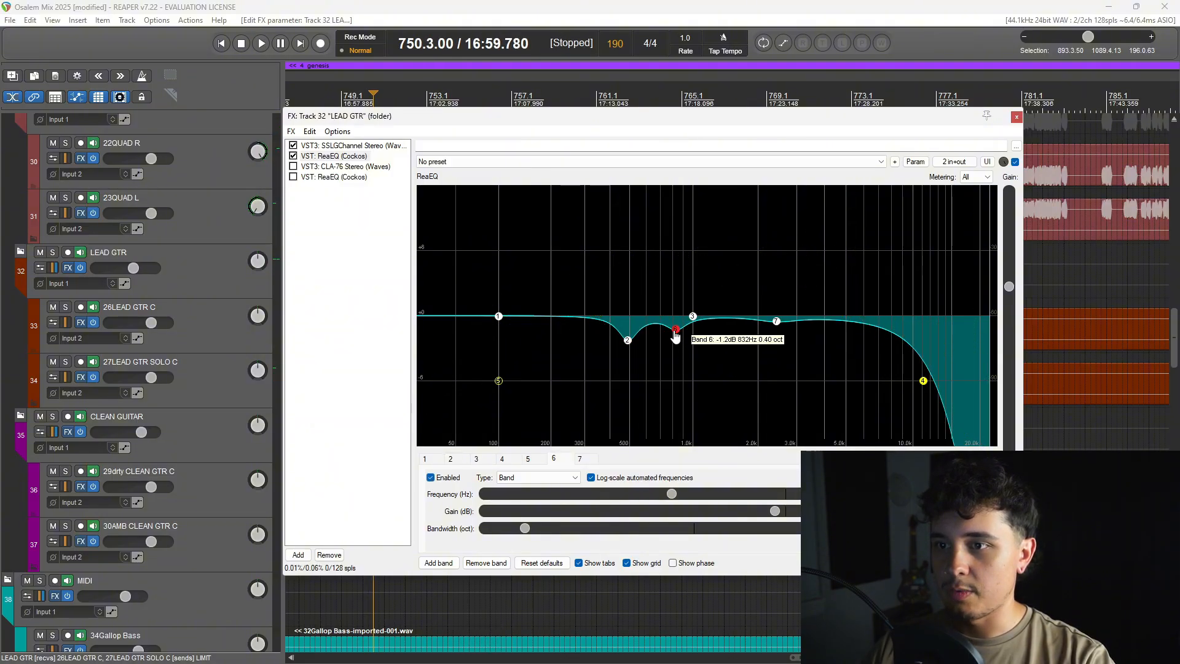
pyautogui.press('space')
pyautogui.click(431, 478)
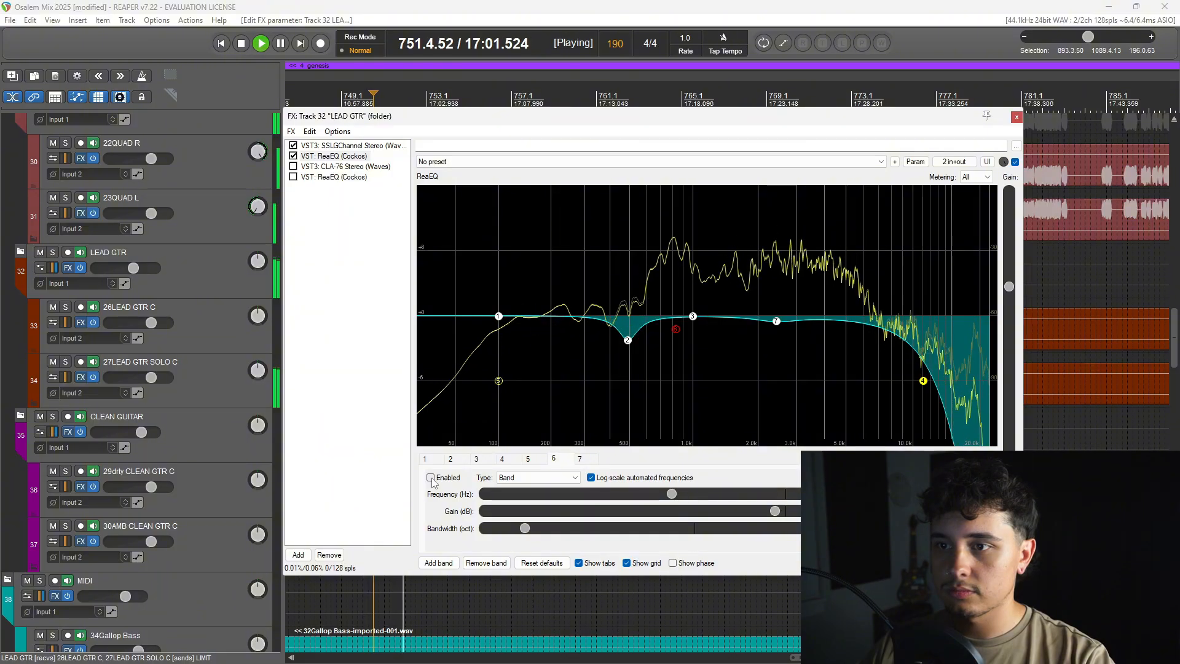
pyautogui.click(431, 478)
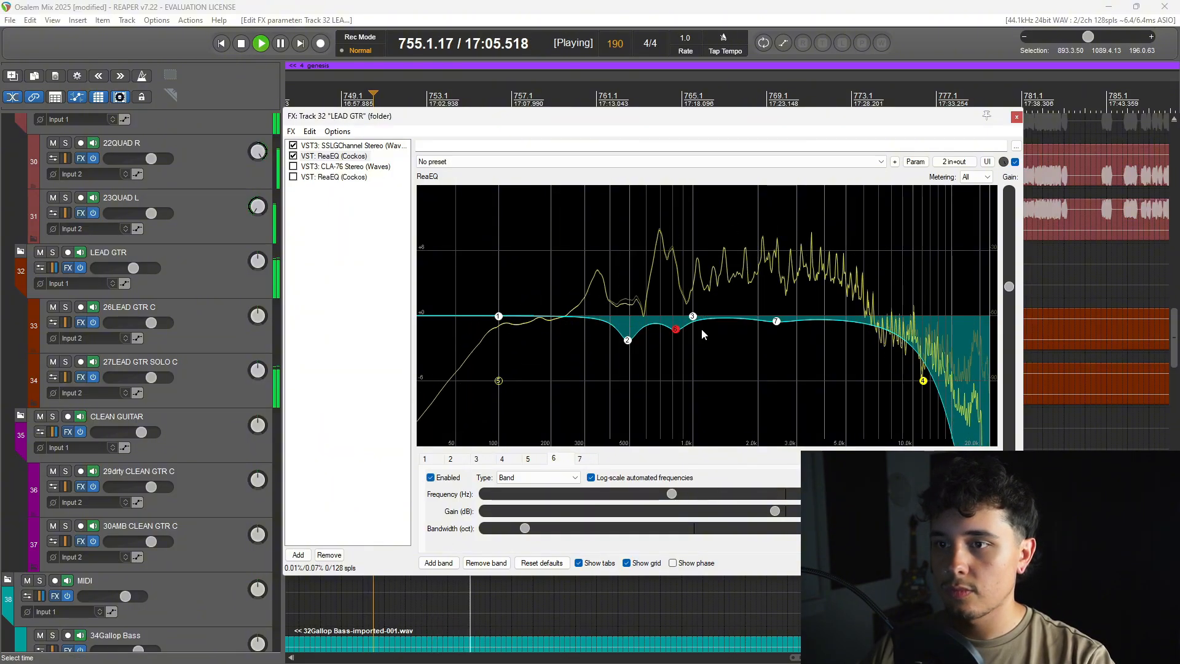
pyautogui.press('space')
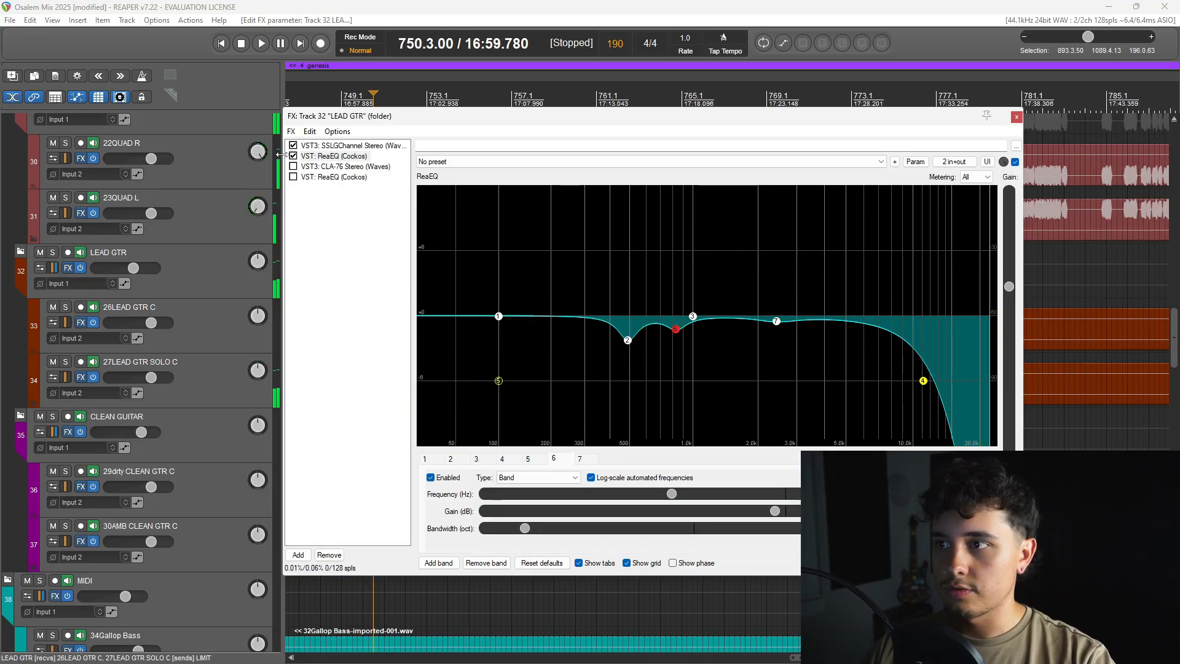
# Display the CLA-76 compressor in the LEAD GTR effects chain, enable it and audition it in the mix
pyautogui.click(332, 166)
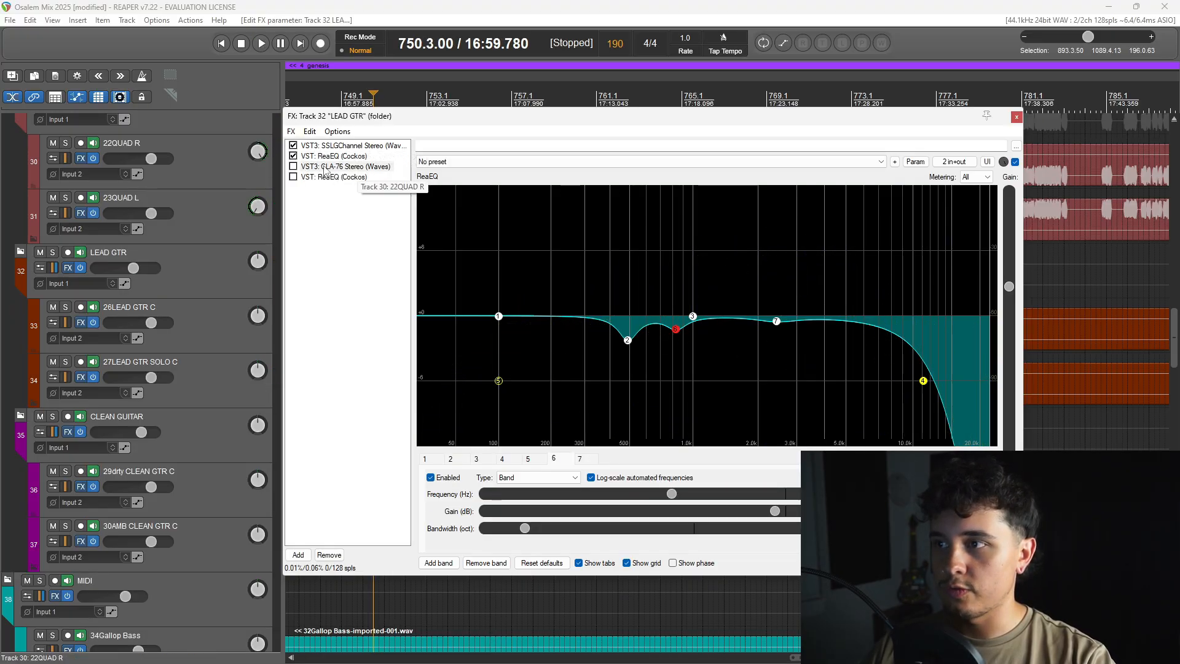
pyautogui.moveTo(383, 121); pyautogui.dragTo(368, 119)
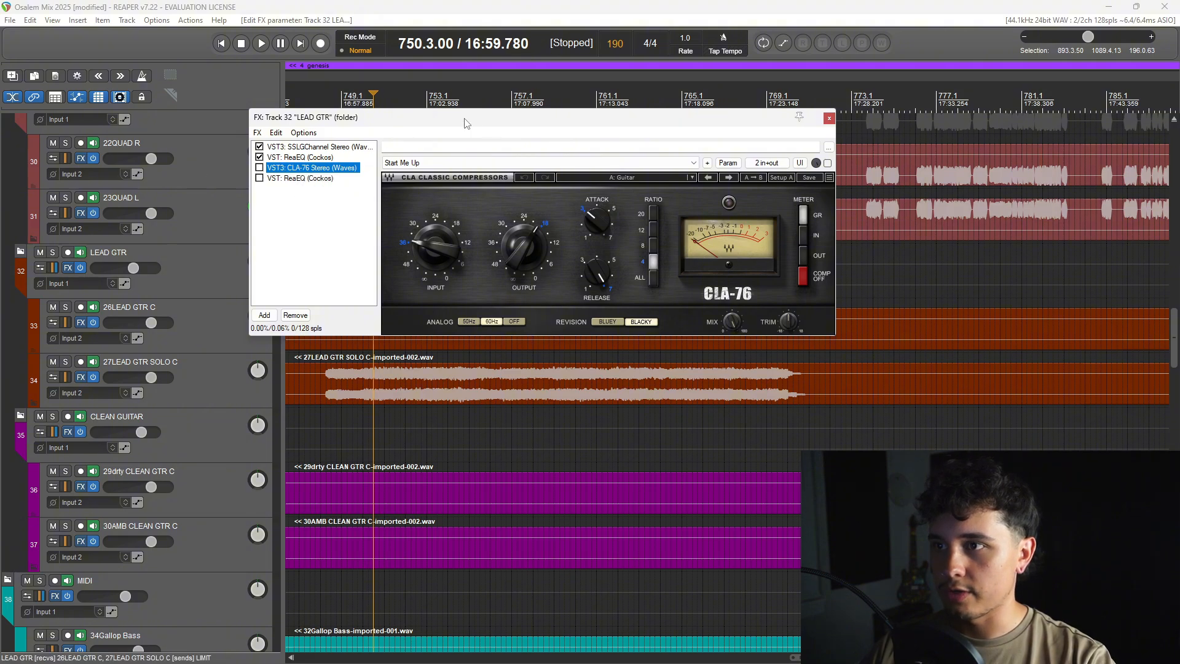
pyautogui.moveTo(465, 123); pyautogui.dragTo(467, 164)
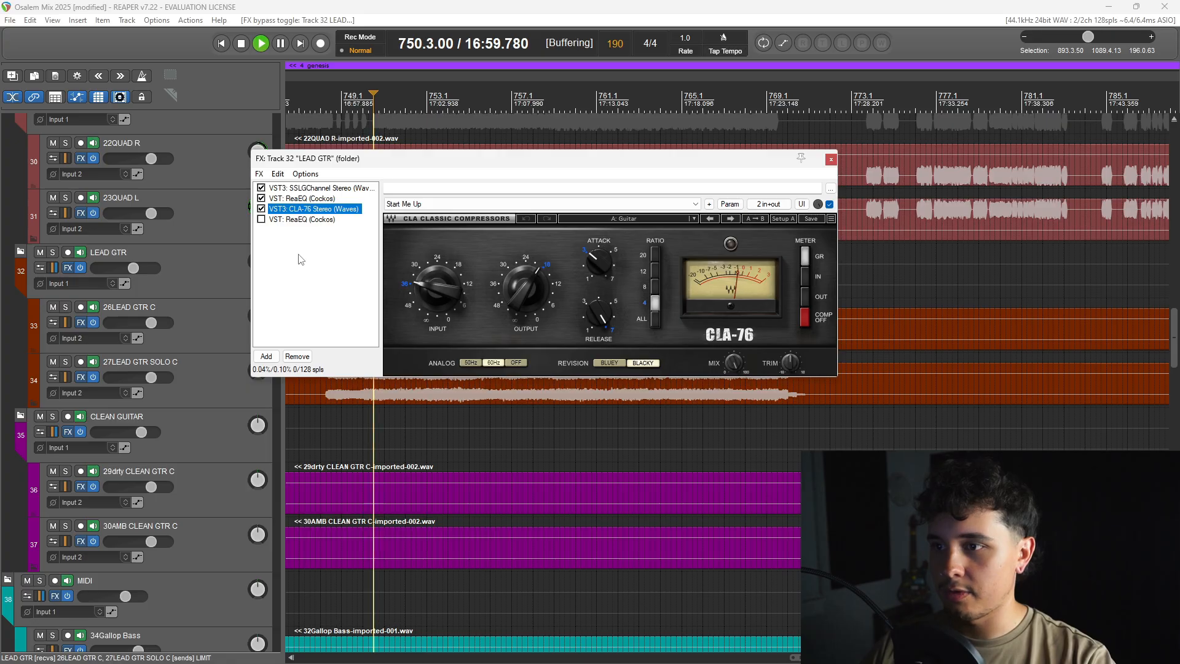
pyautogui.click(261, 209)
pyautogui.click(261, 209)
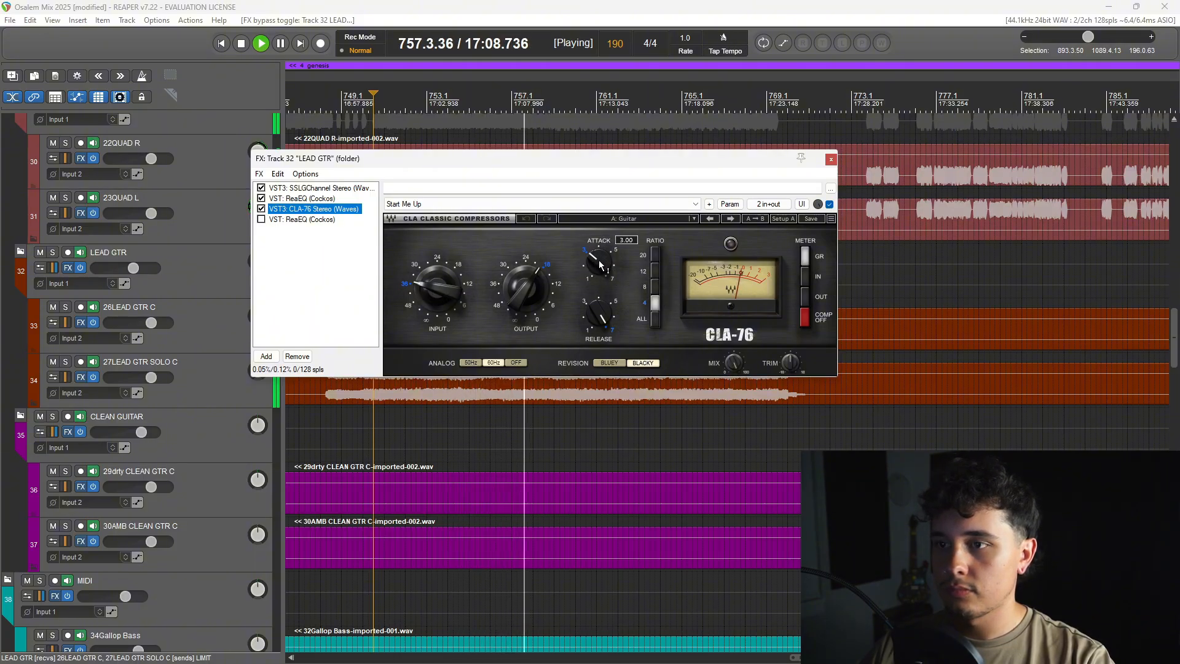
pyautogui.press('space')
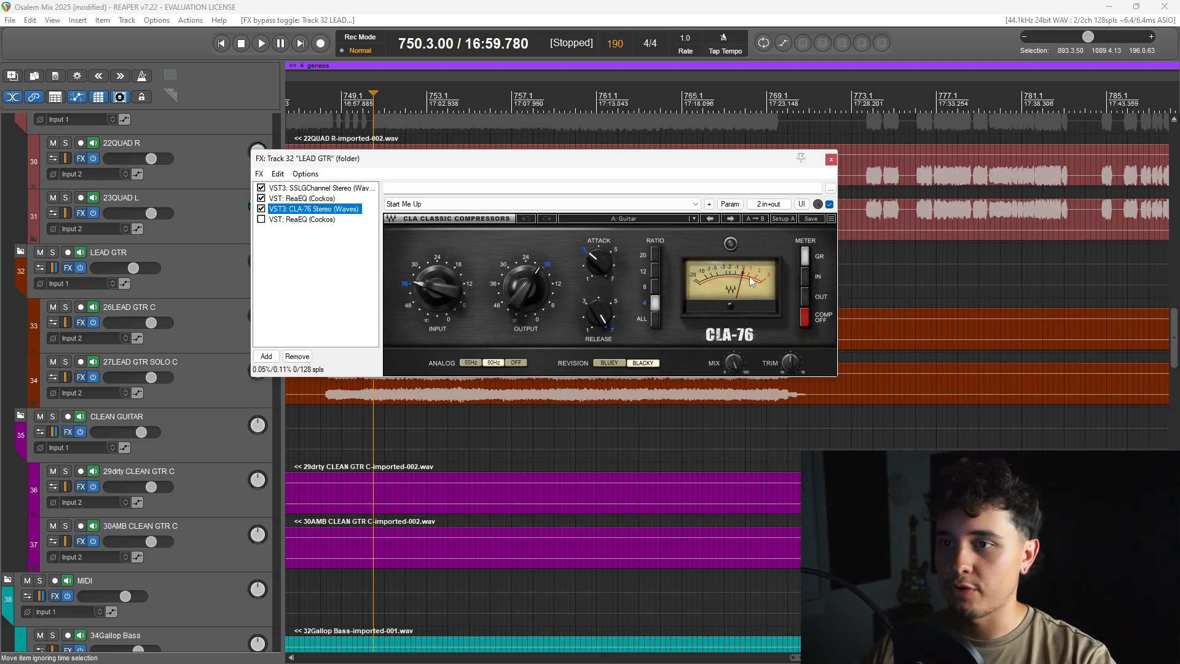
# Replay the solo from the edit cursor and compare the CLA-76 bypassed and active, leaving it enabled
pyautogui.click(588, 5)
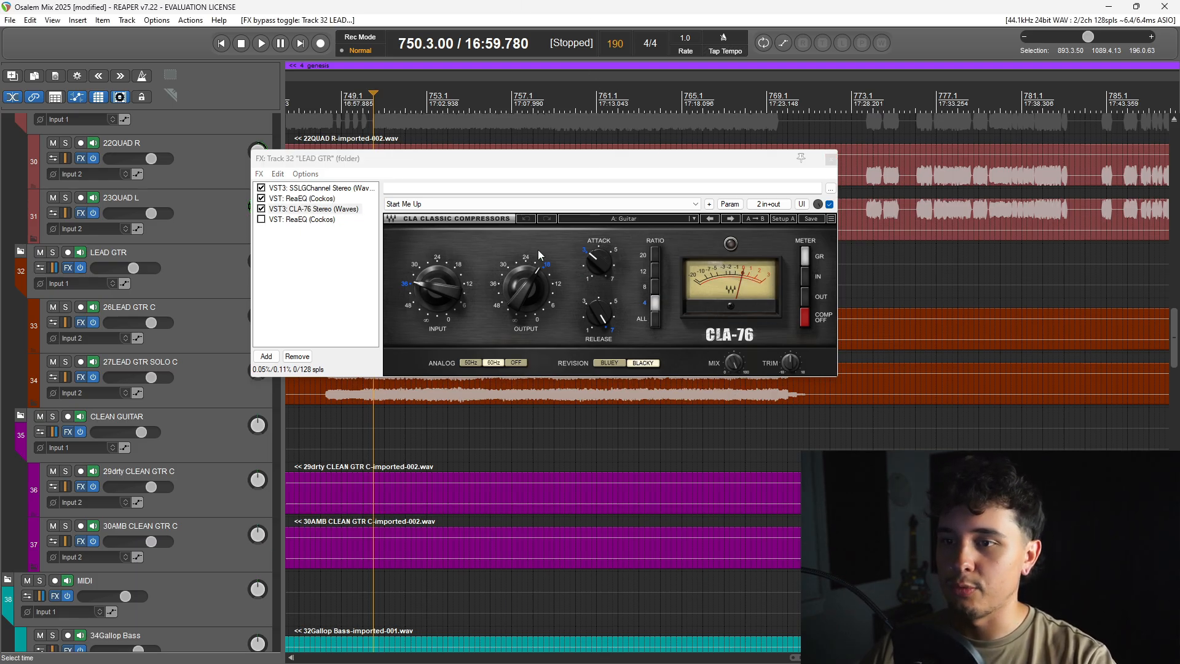
pyautogui.press('space')
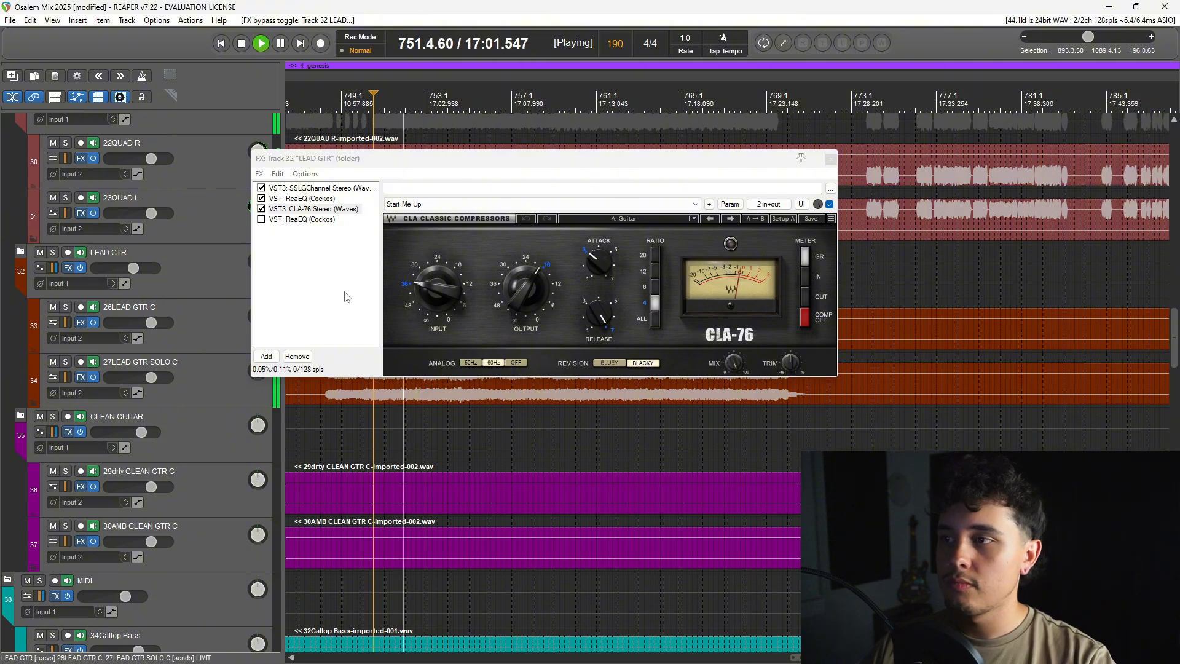
pyautogui.click(261, 208)
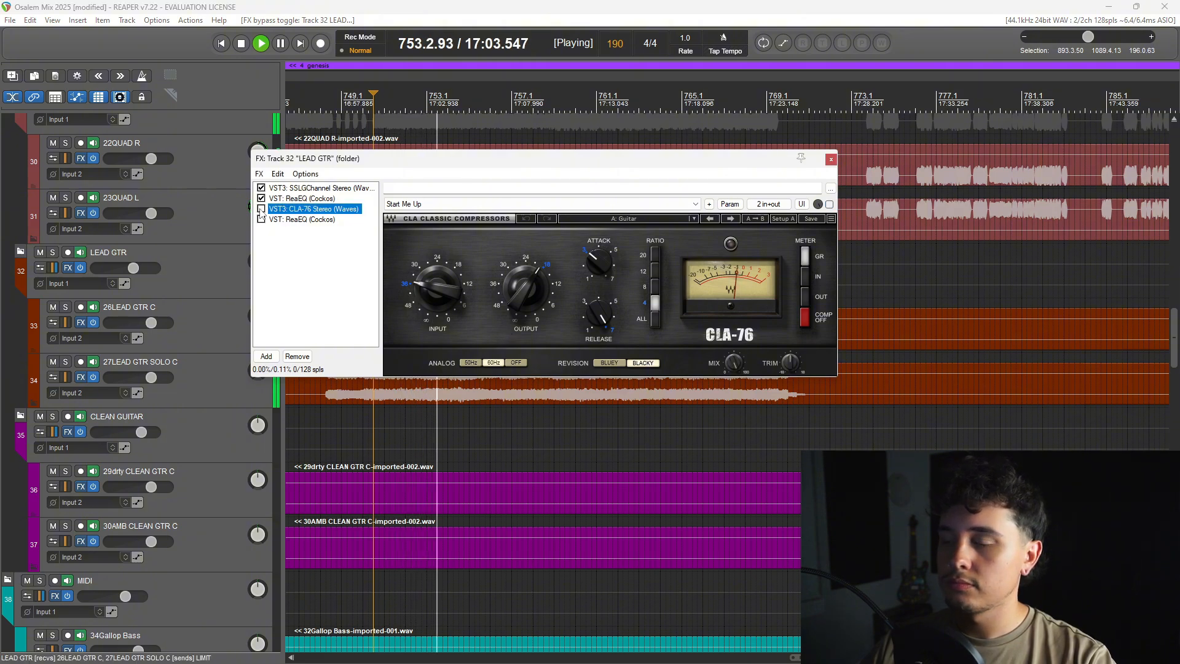
pyautogui.click(261, 209)
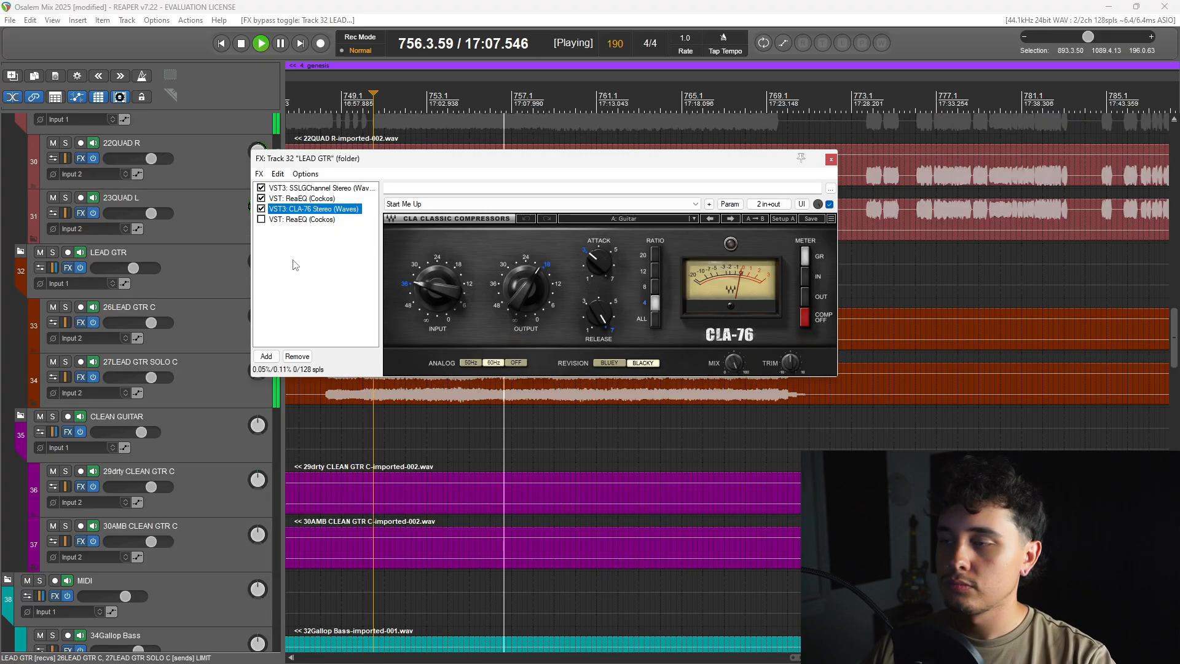
pyautogui.press('space')
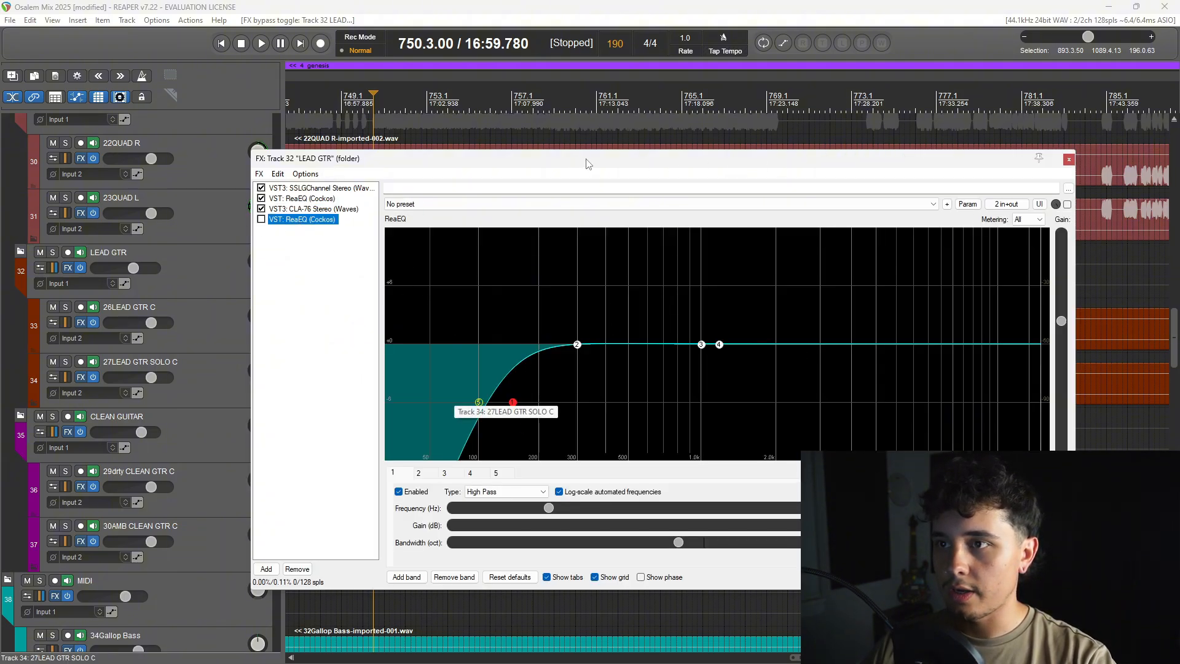
# Compare the second ReaEQ with the high pass band on and off during playback, leave it enabled and close the effects chain
pyautogui.moveTo(588, 163); pyautogui.dragTo(502, 152)
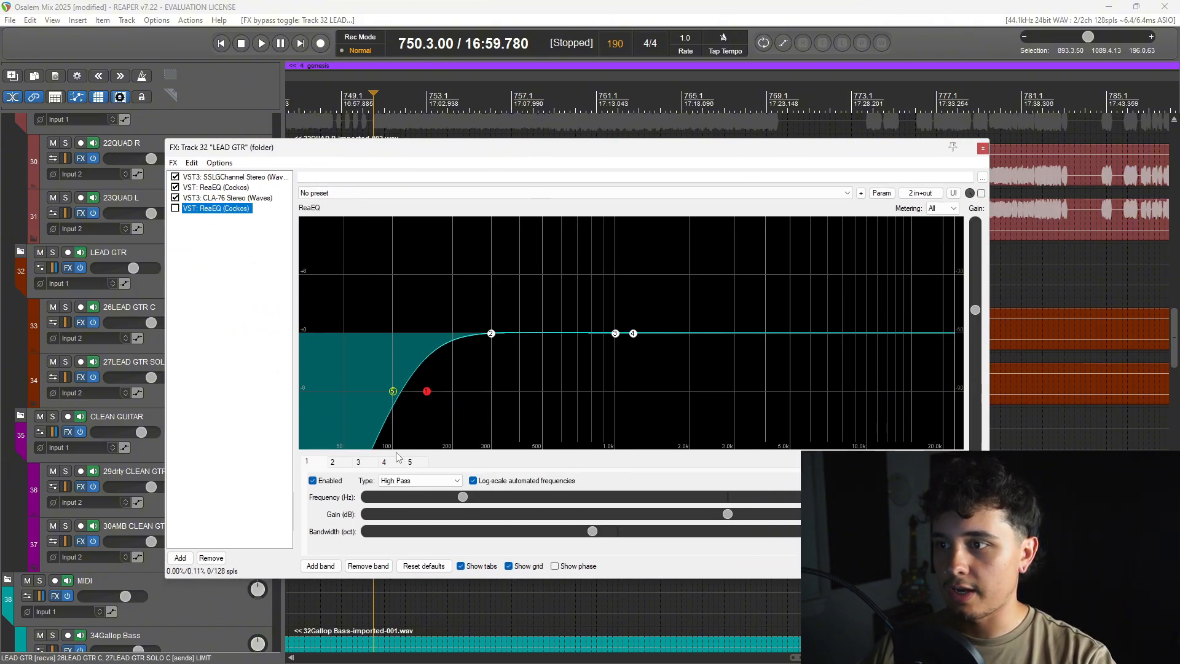
pyautogui.click(211, 188)
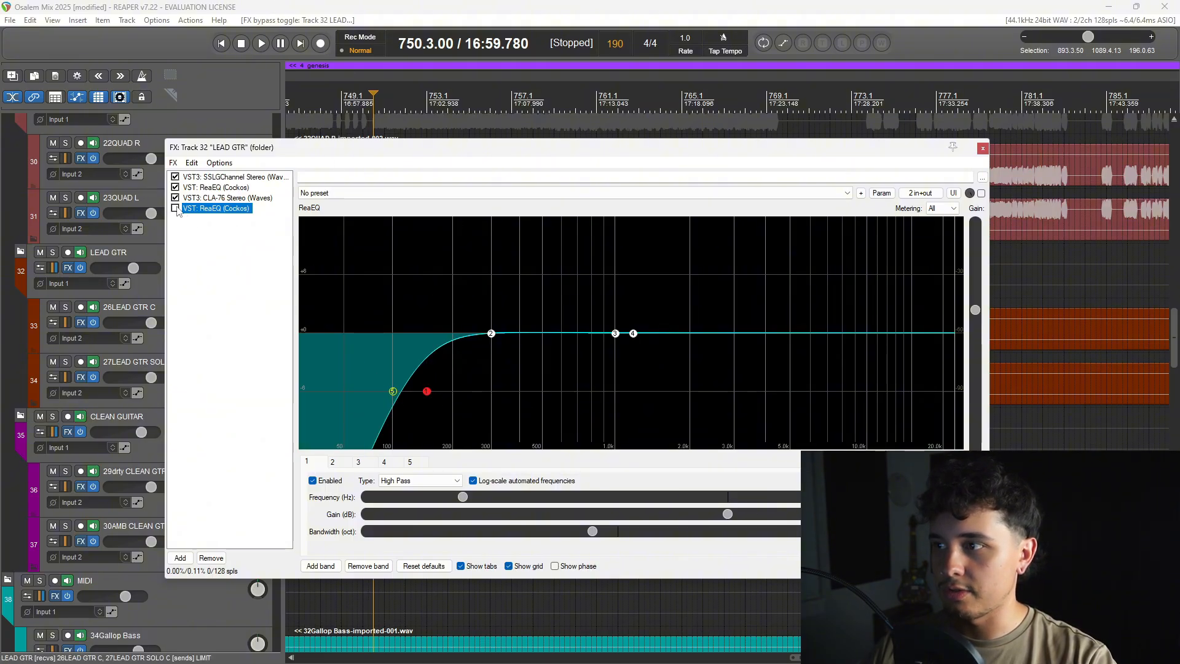
pyautogui.press('space')
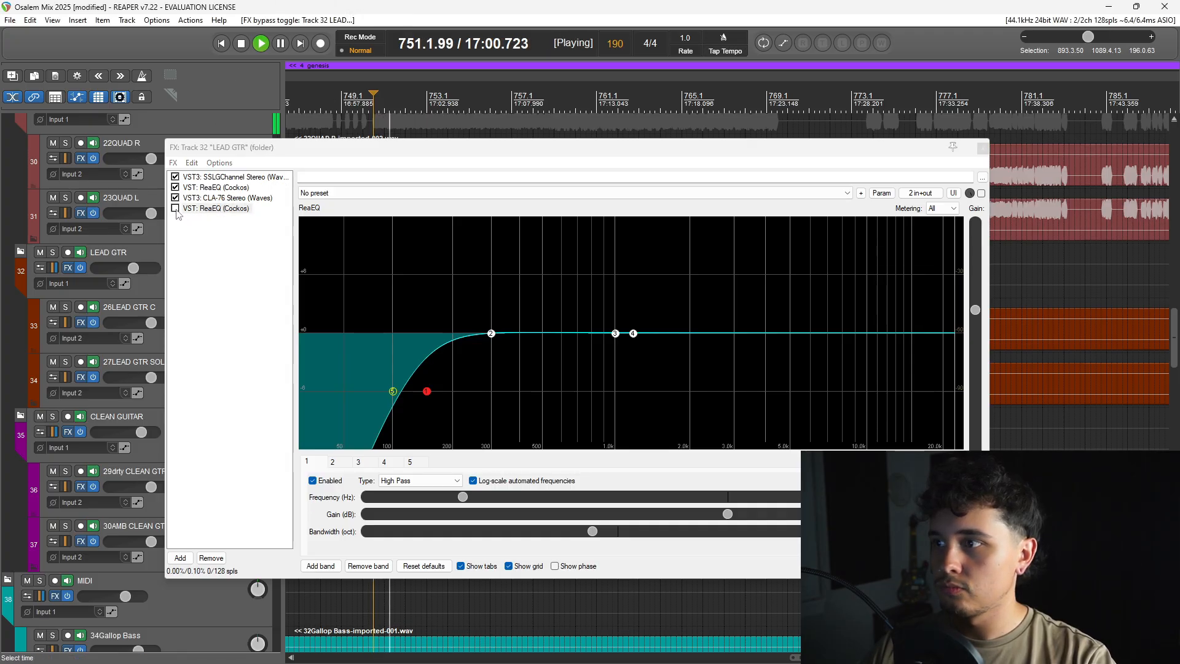
pyautogui.click(175, 208)
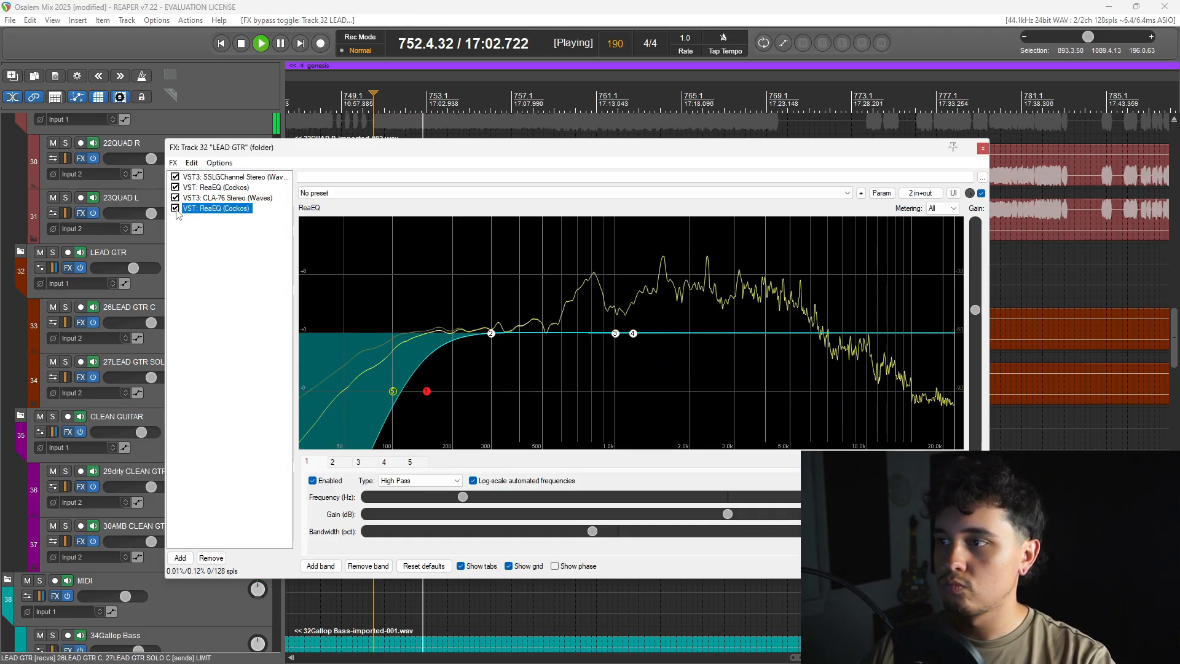
pyautogui.click(175, 209)
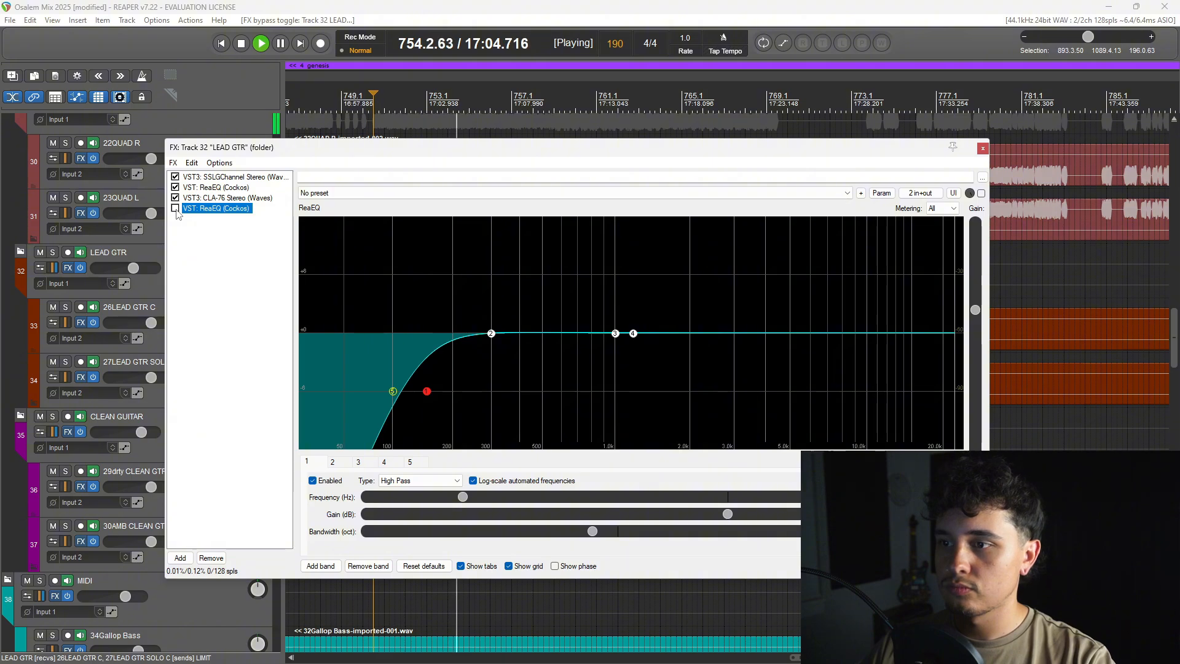
pyautogui.click(175, 209)
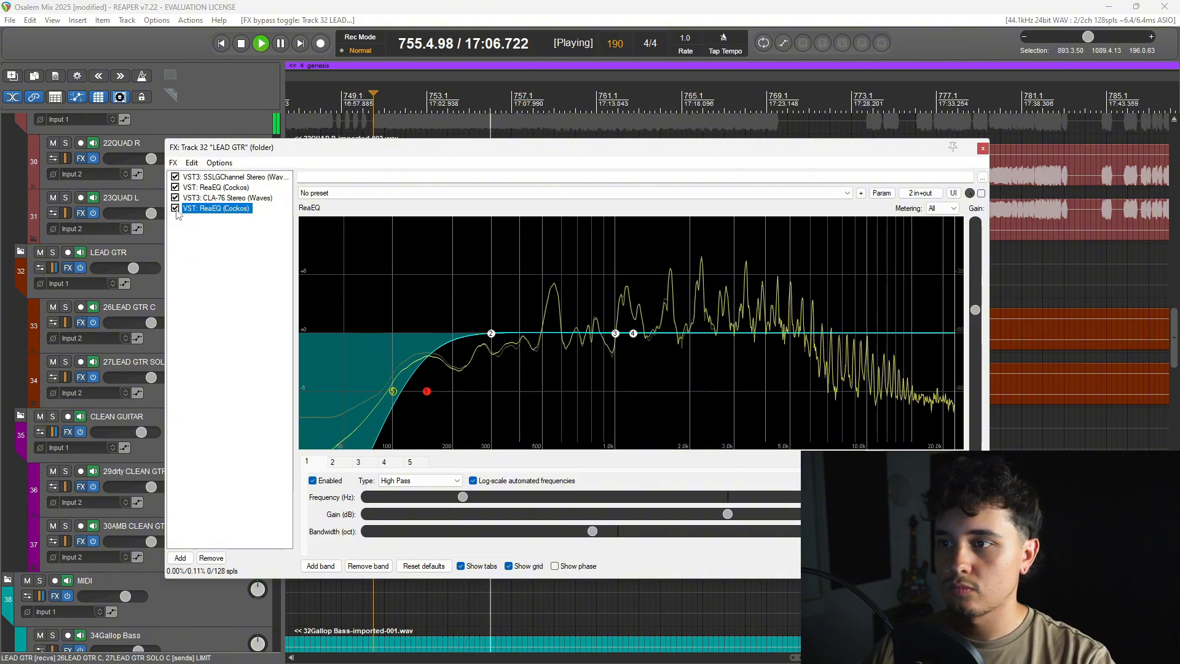
pyautogui.press('space')
pyautogui.click(983, 148)
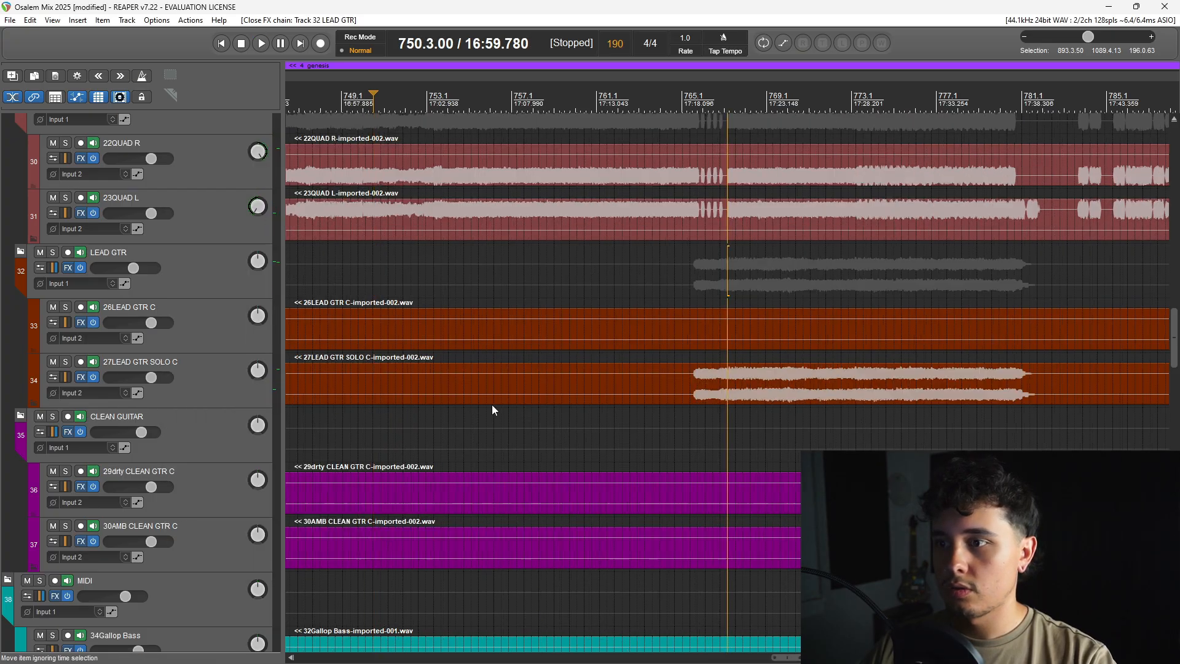
# Place the edit cursor at 748.3.00, at the start of the solo on the 27LEAD GTR SOLO C track
pyautogui.scroll(-3, 701, 425)
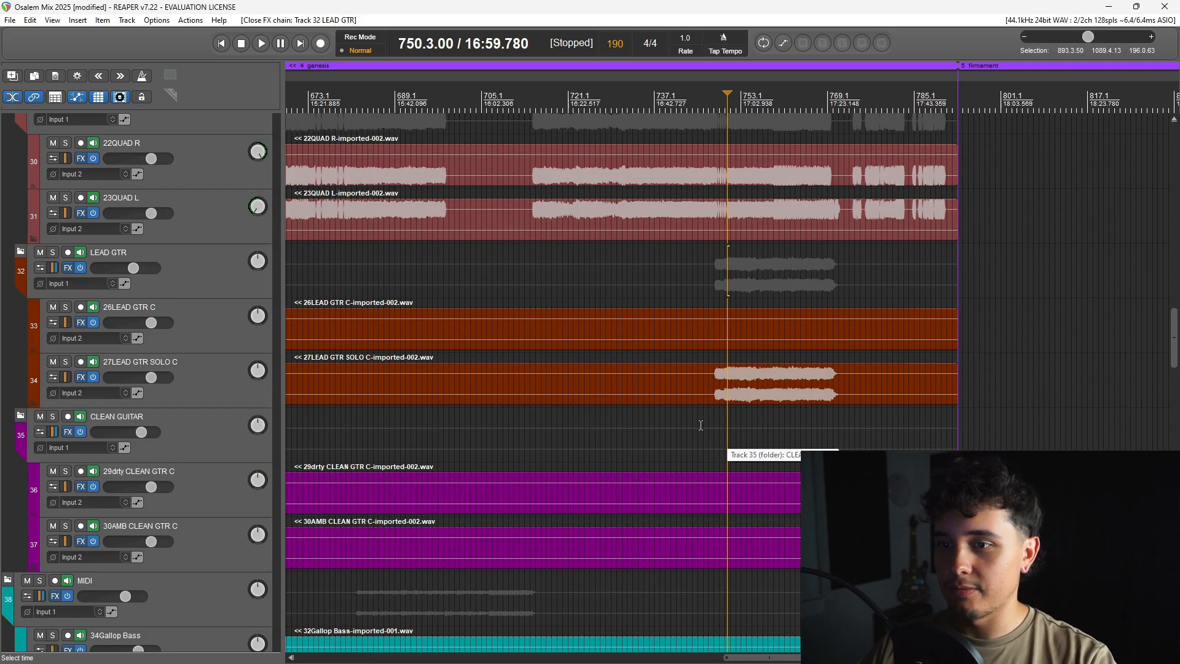
pyautogui.scroll(-4, 739, 437)
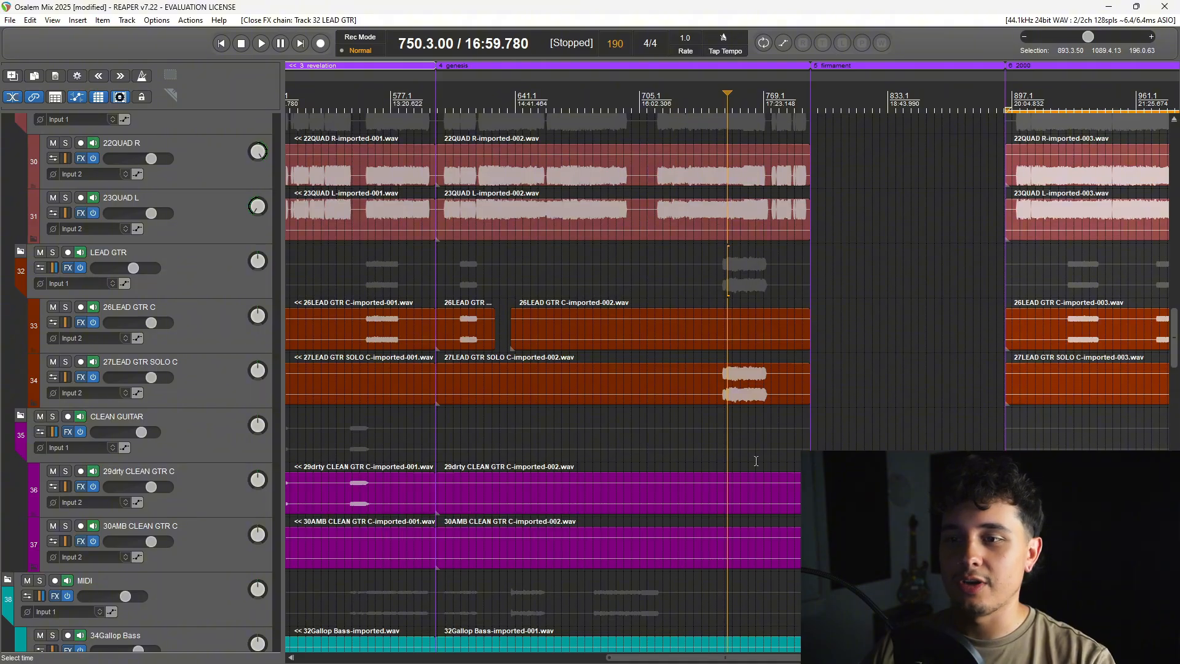
pyautogui.scroll(1, 756, 461)
pyautogui.scroll(-1, 644, 367)
pyautogui.scroll(-1, 758, 389)
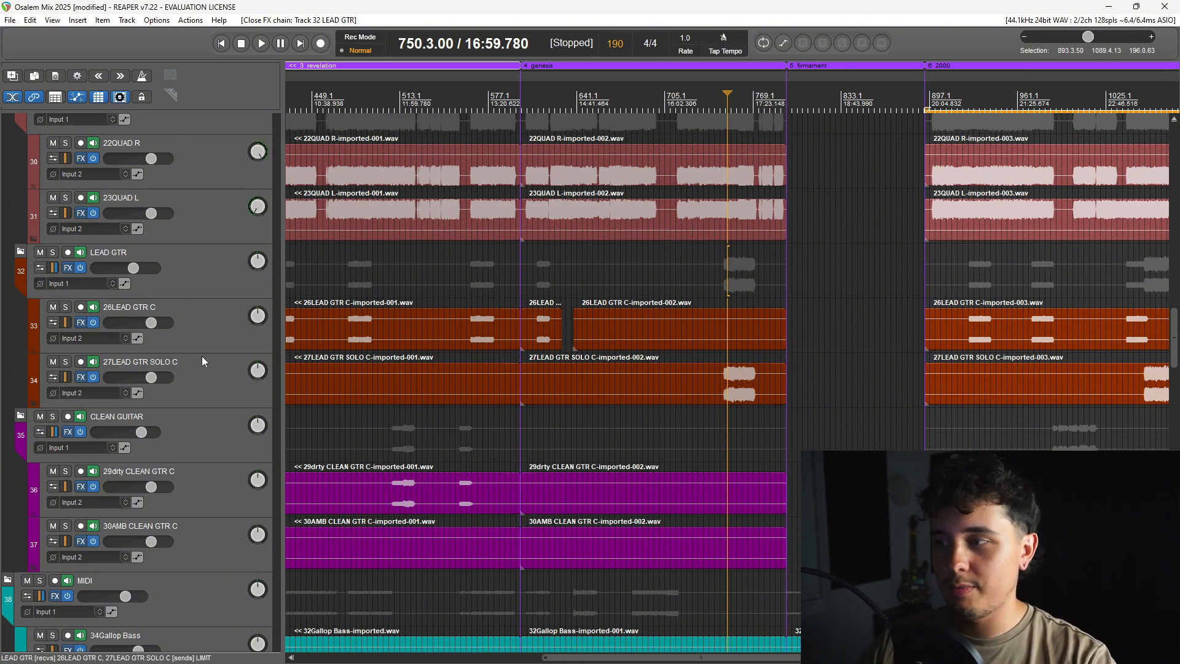
pyautogui.scroll(3, 748, 428)
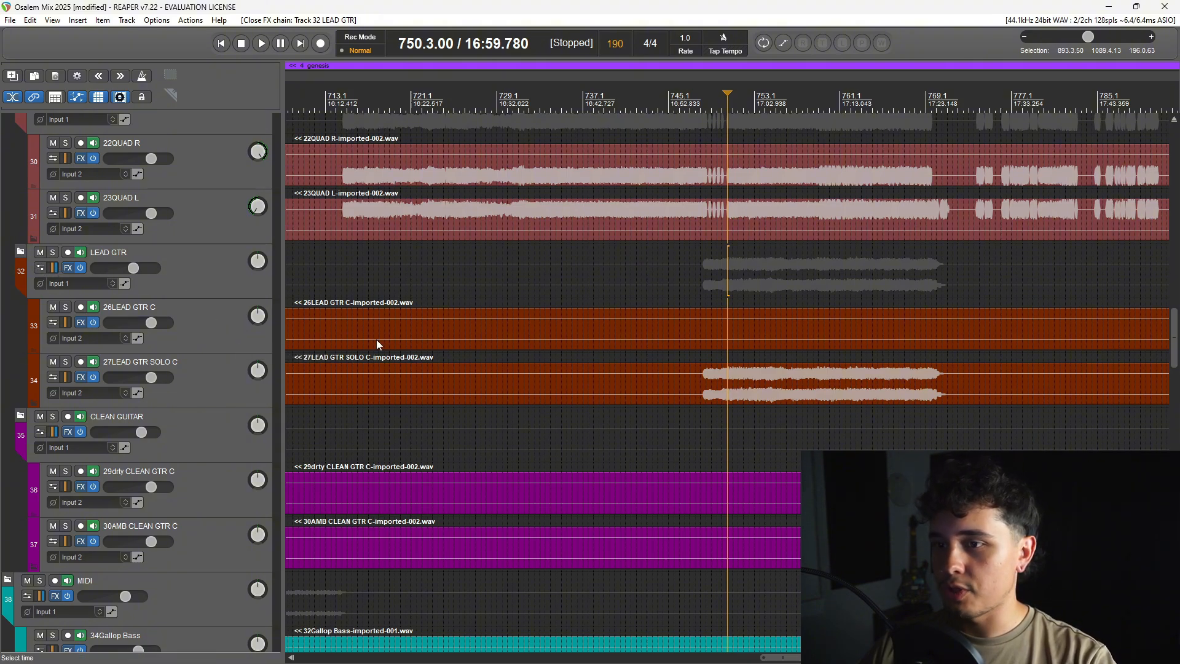
pyautogui.click(709, 110)
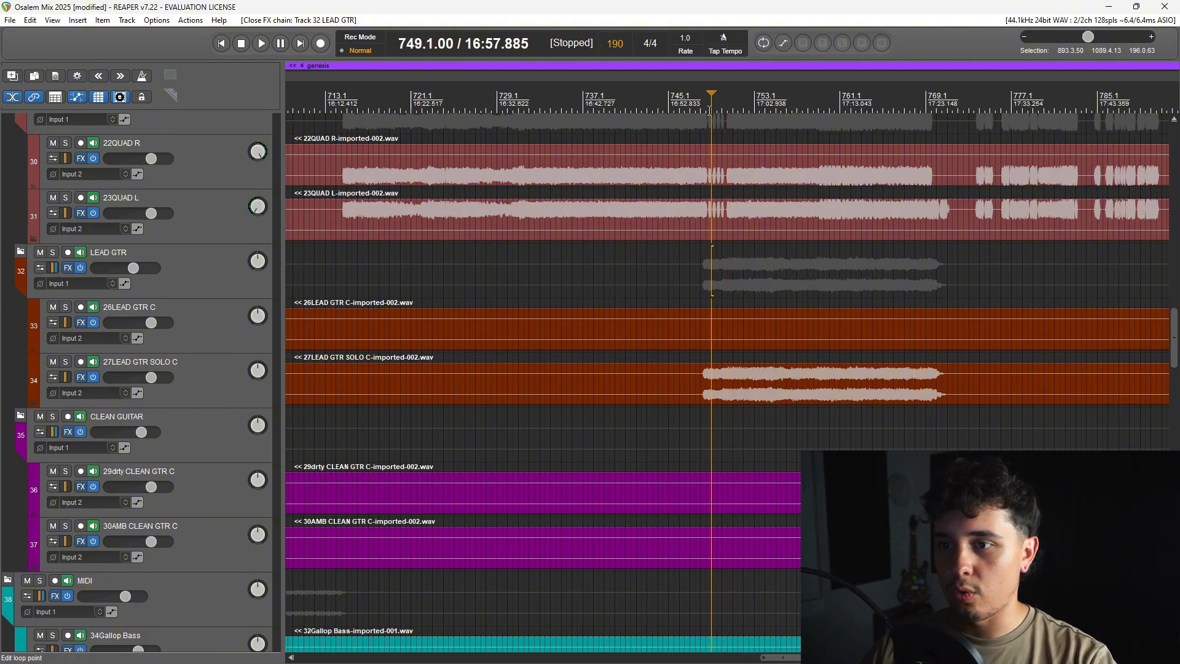
pyautogui.click(706, 107)
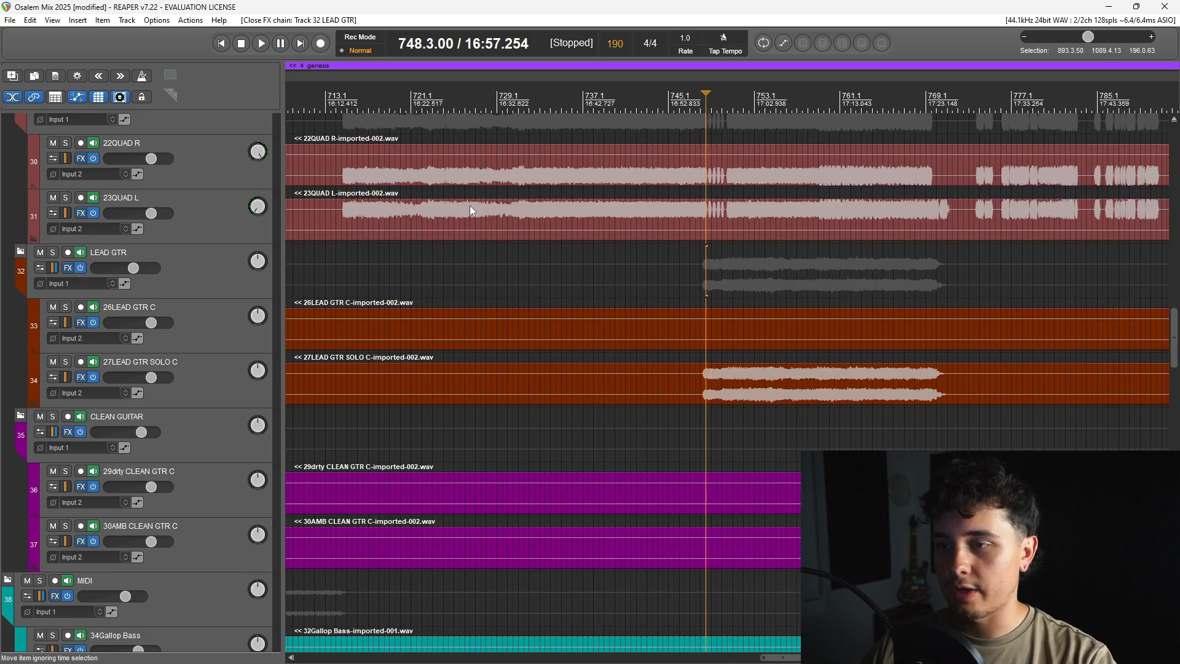
# Play the solo and compare the mix with the whole LEAD GTR effects chain bypassed and re-enabled
pyautogui.click(71, 268)
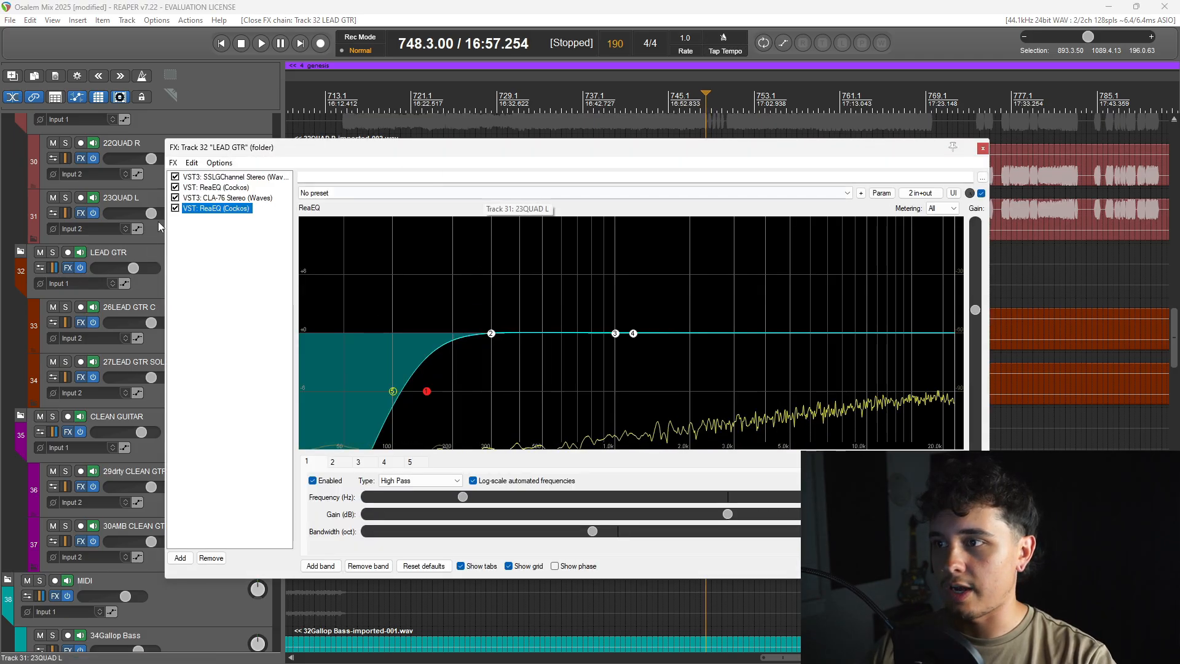
pyautogui.click(983, 148)
pyautogui.press('space')
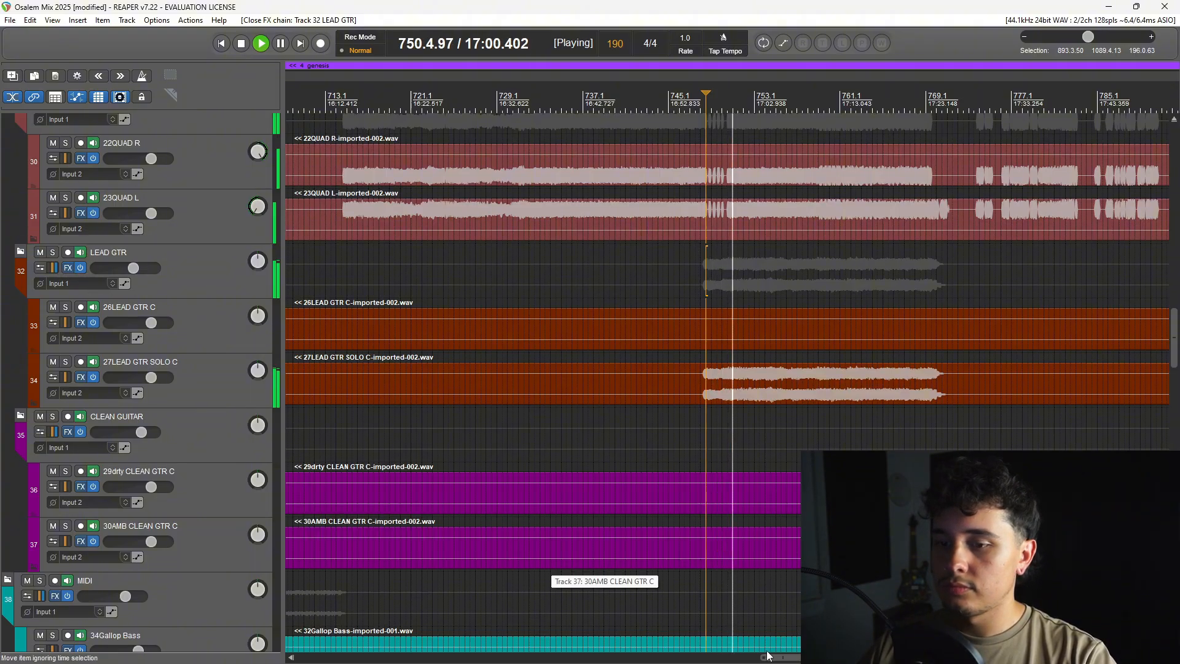
pyautogui.moveTo(768, 657); pyautogui.dragTo(785, 657)
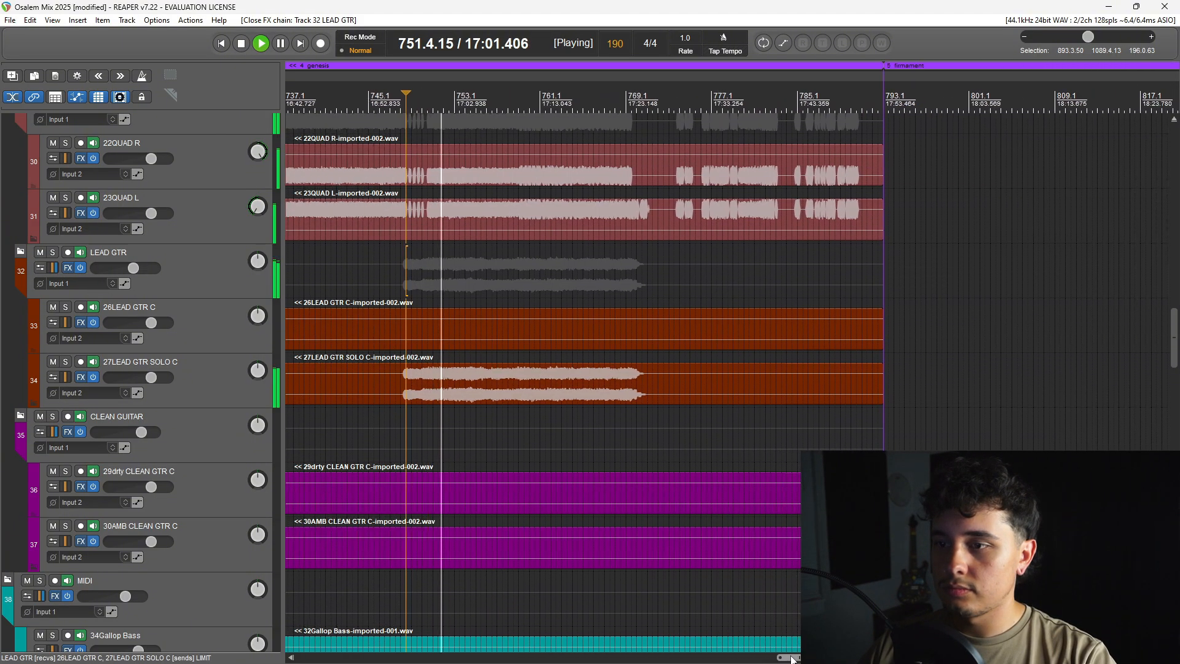
pyautogui.click(80, 267)
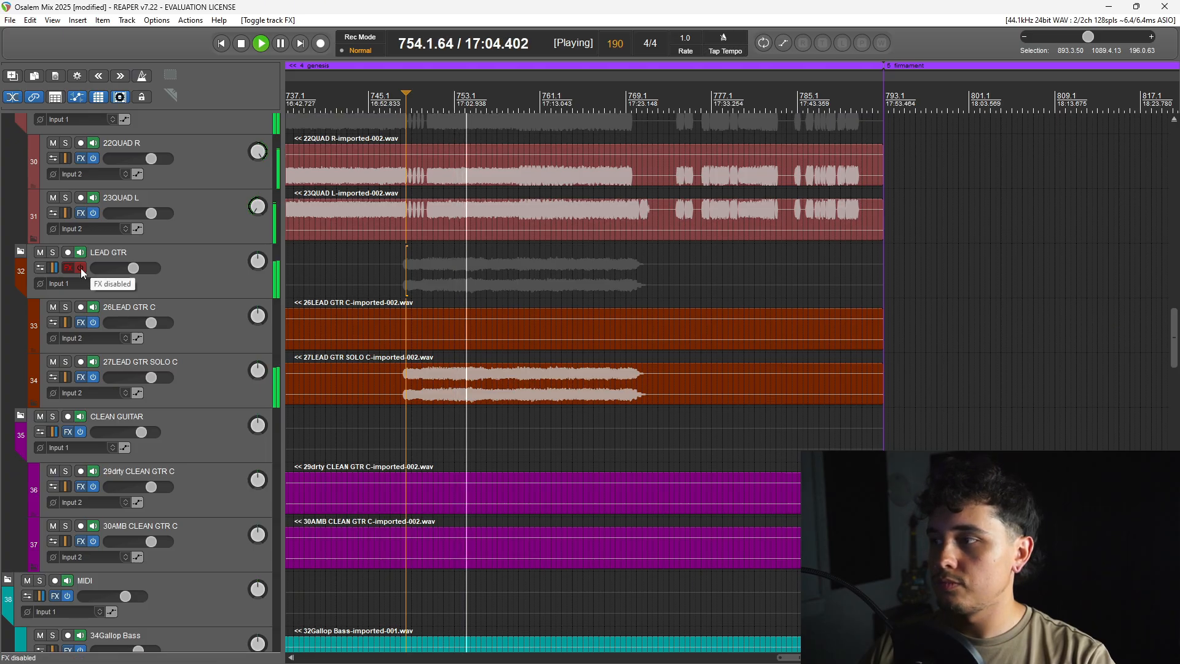
pyautogui.click(79, 268)
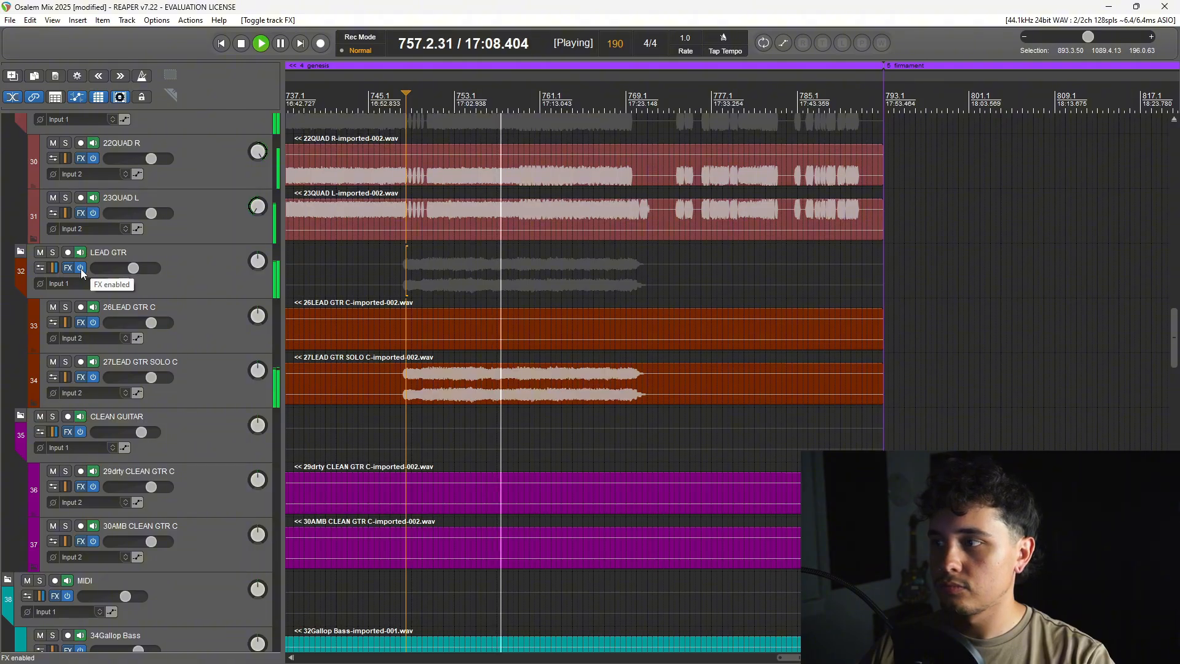
# Bypass and re-enable the whole LEAD GTR effects chain twice more during playback, leaving it enabled
pyautogui.click(80, 268)
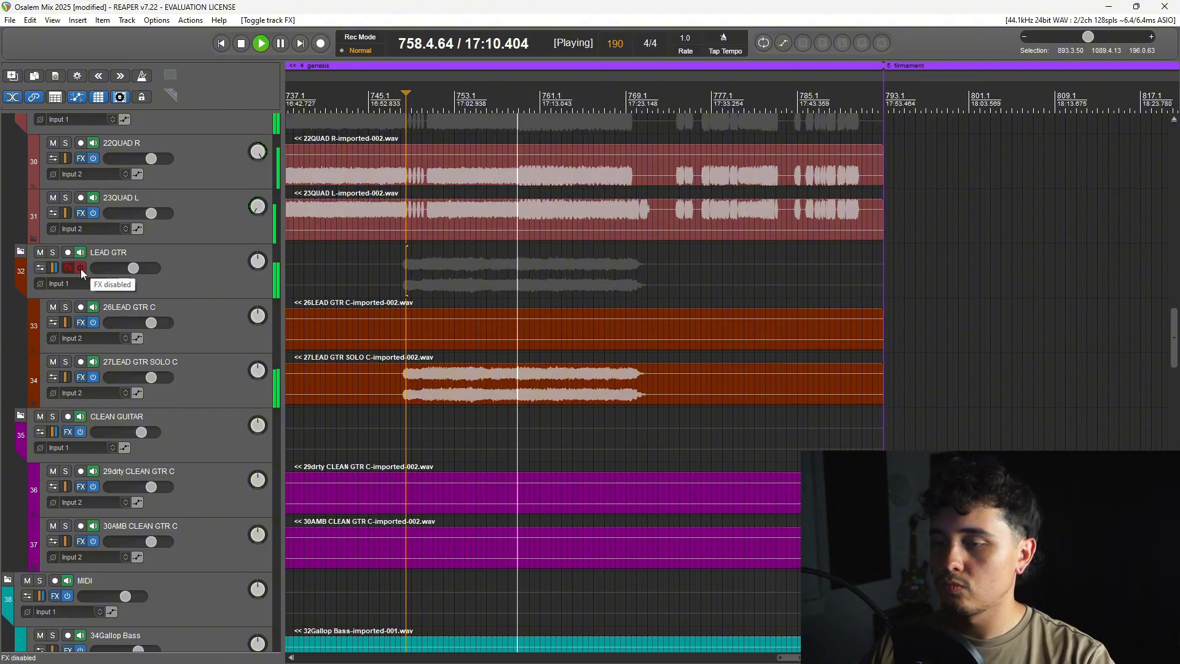
pyautogui.click(80, 268)
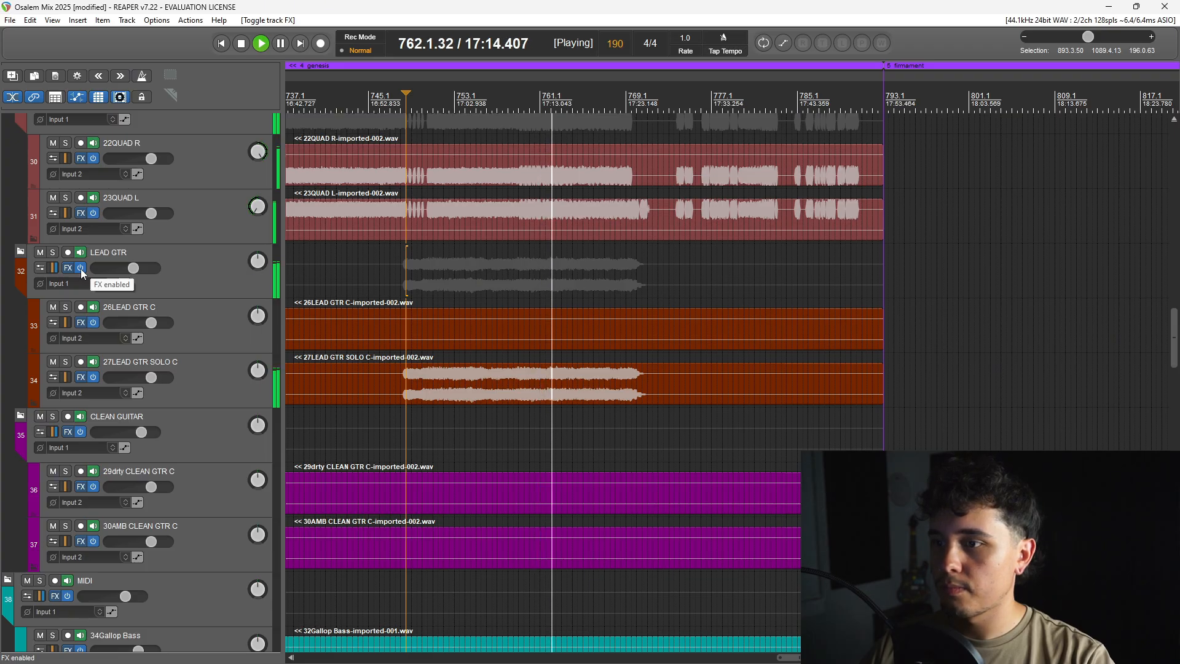
pyautogui.click(80, 268)
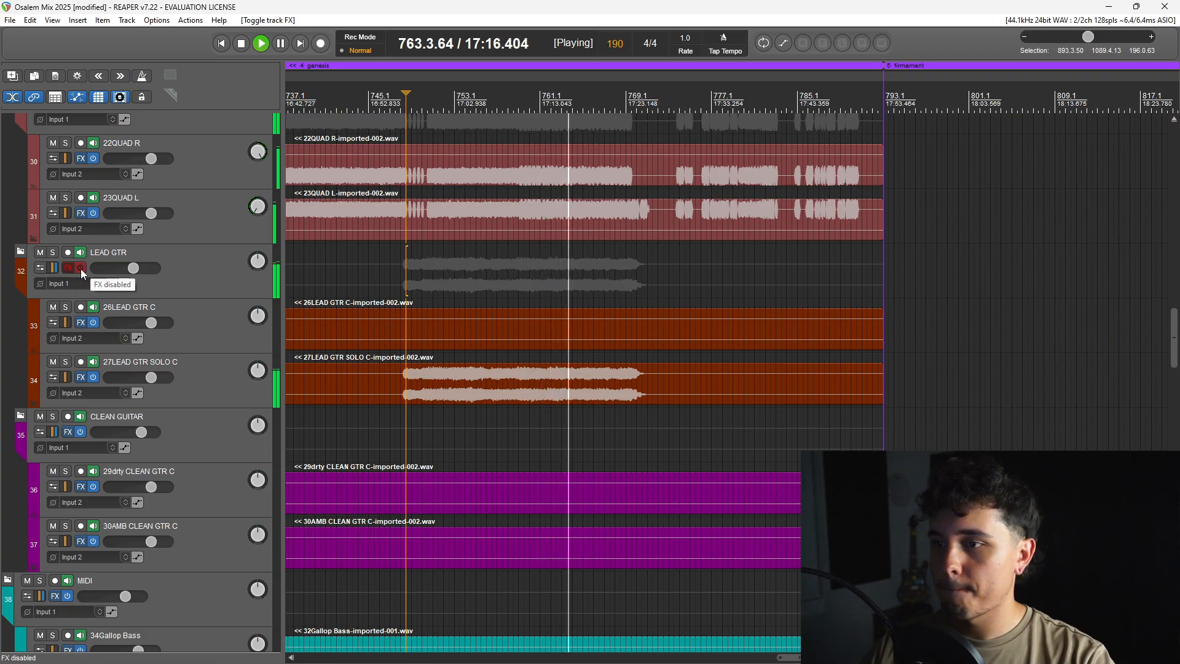
pyautogui.click(80, 268)
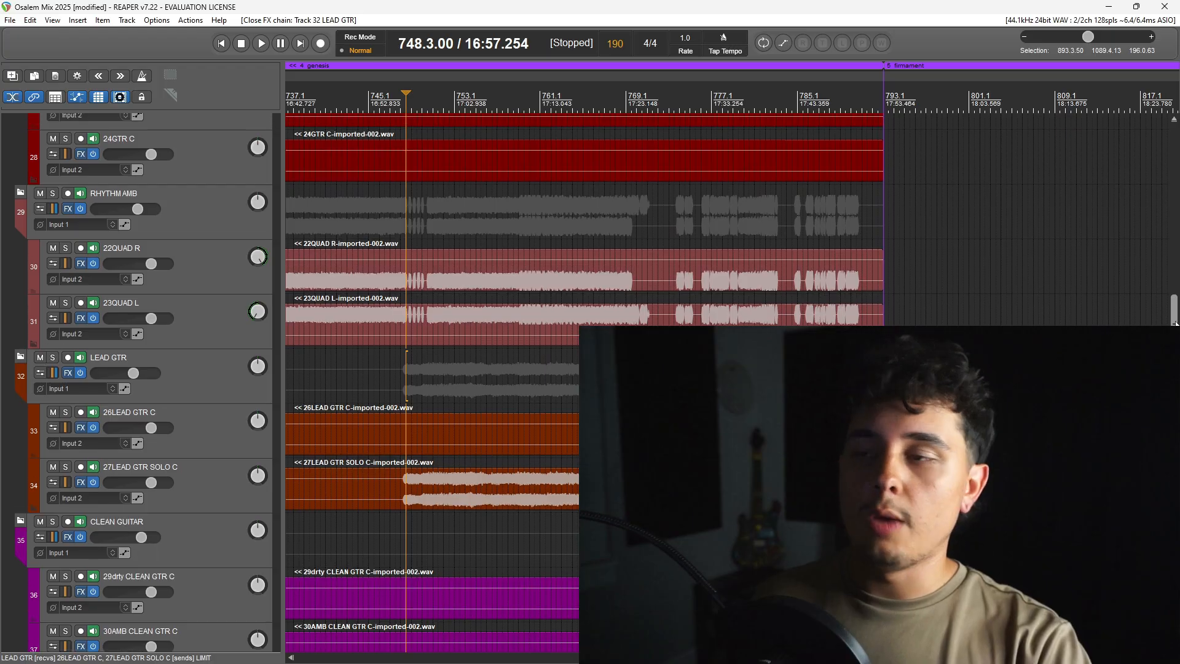
# Review the session's folder tracks from the mix buses down to the guitars, selecting the DRUM KIT and BASS folders in turn
pyautogui.scroll(15, 725, 368)
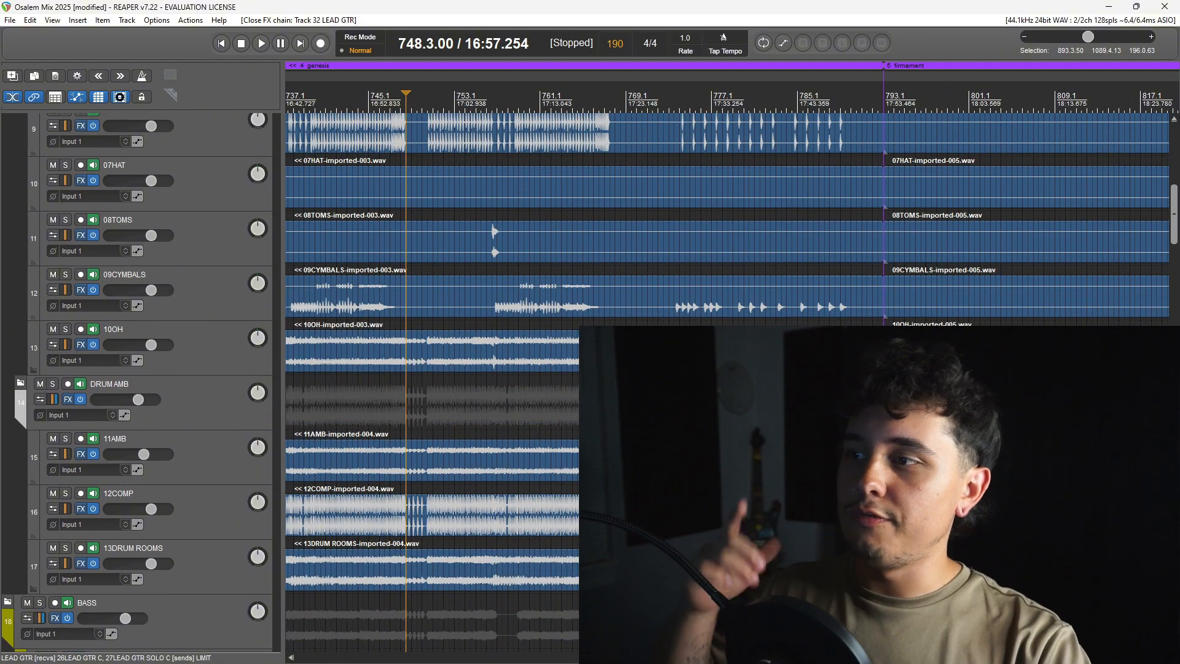
pyautogui.scroll(6, 203, 344)
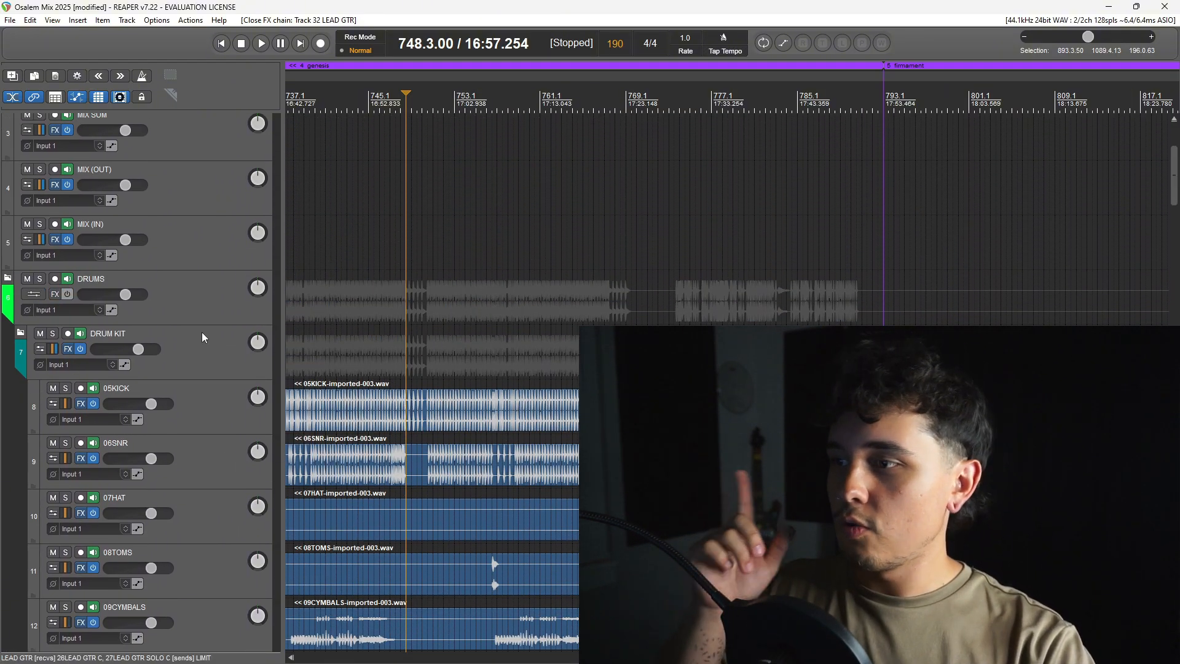
pyautogui.scroll(-2, 209, 368)
pyautogui.scroll(-2, 212, 386)
pyautogui.click(200, 193)
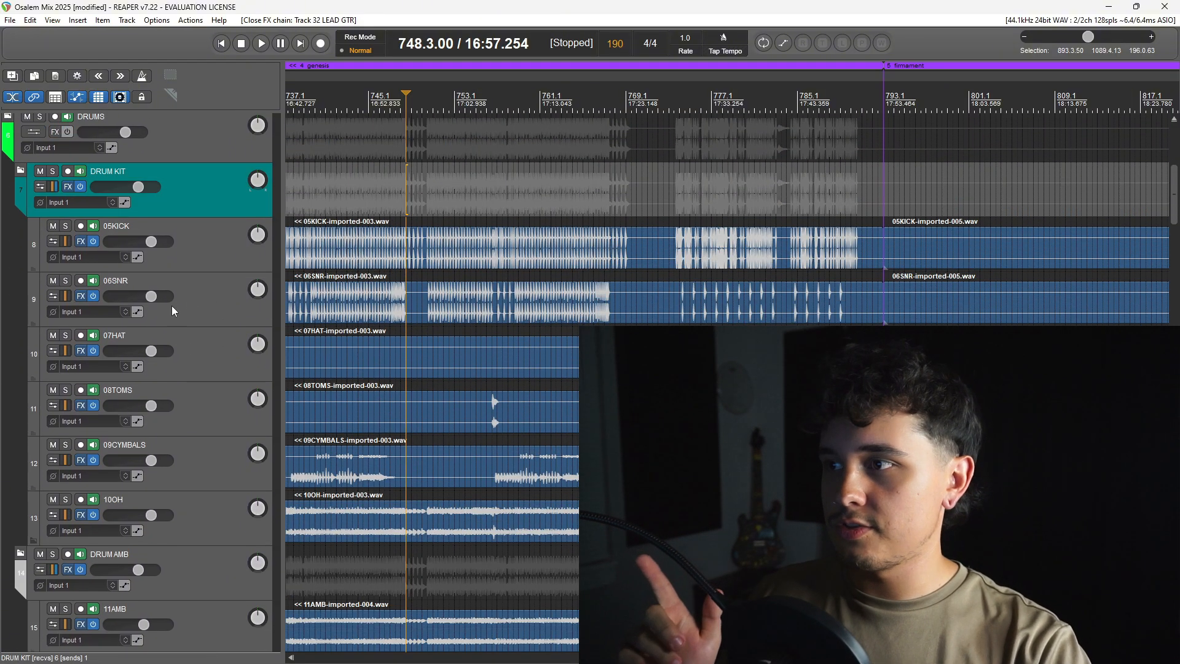
pyautogui.scroll(-3, 171, 305)
pyautogui.scroll(-10, 171, 423)
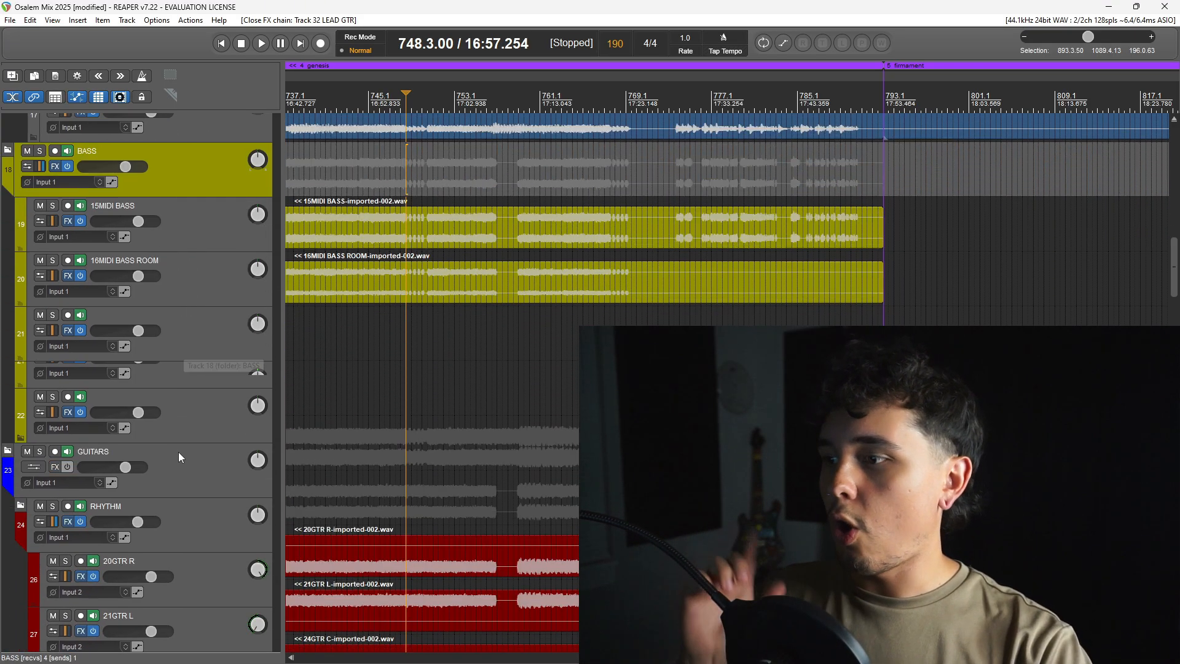
# Arm the 26LEAD GTR C track in the LEAD GTR folder for recording
pyautogui.scroll(-2, 178, 451)
pyautogui.scroll(-6, 213, 552)
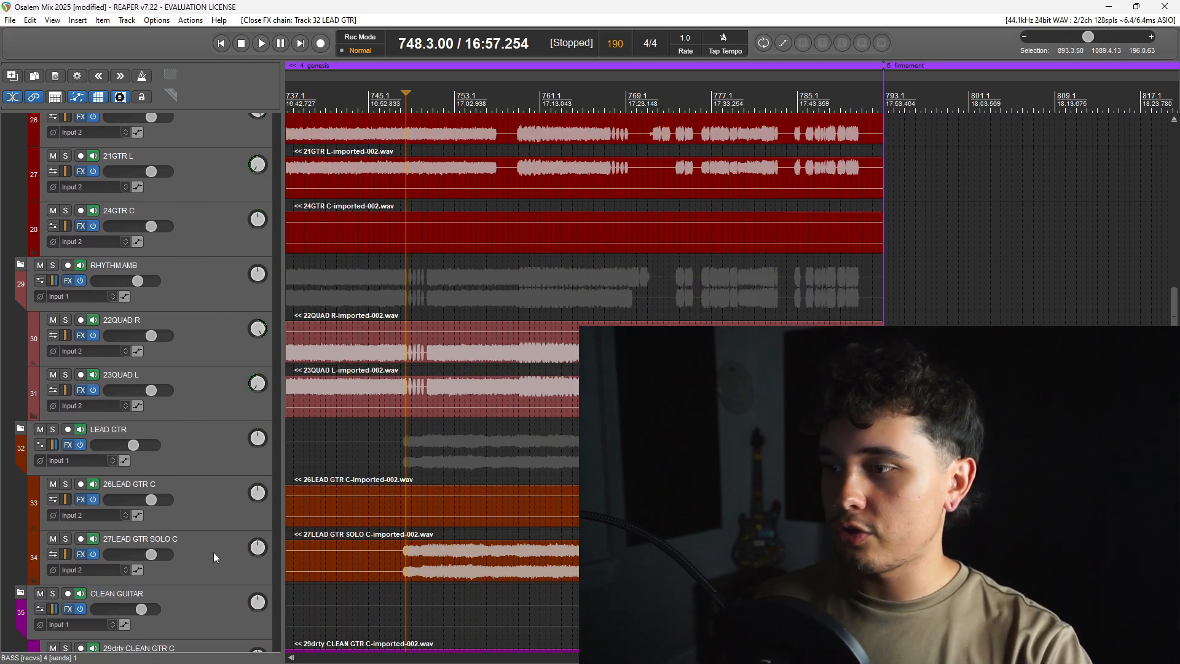
pyautogui.scroll(-2, 212, 552)
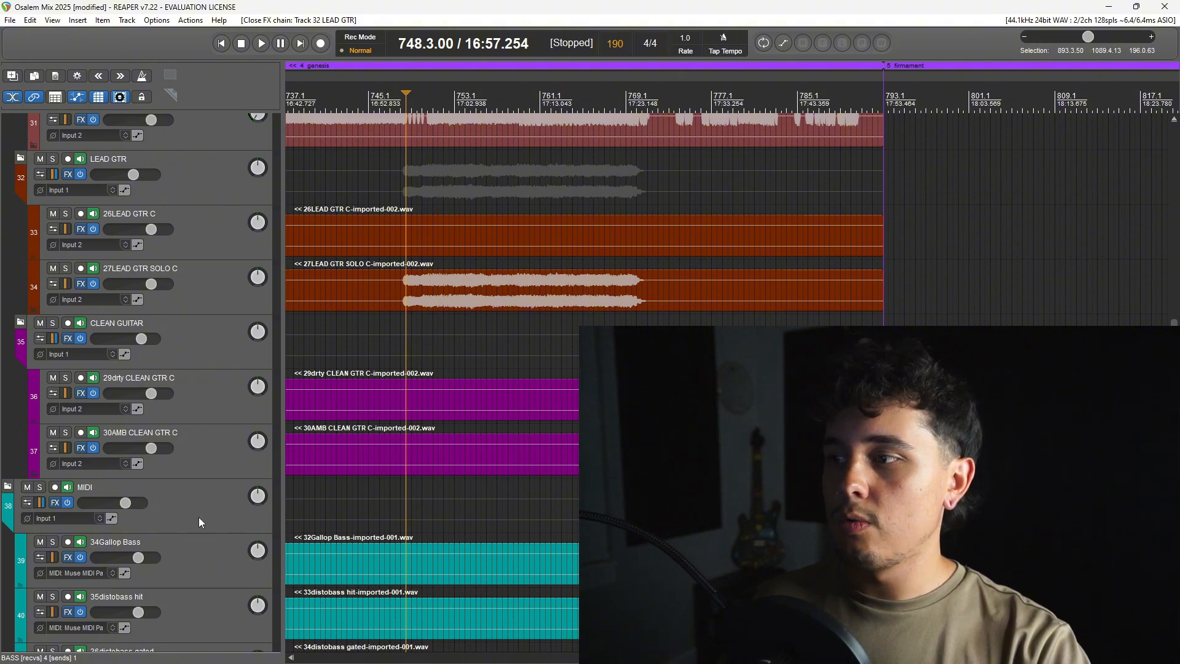
pyautogui.click(81, 214)
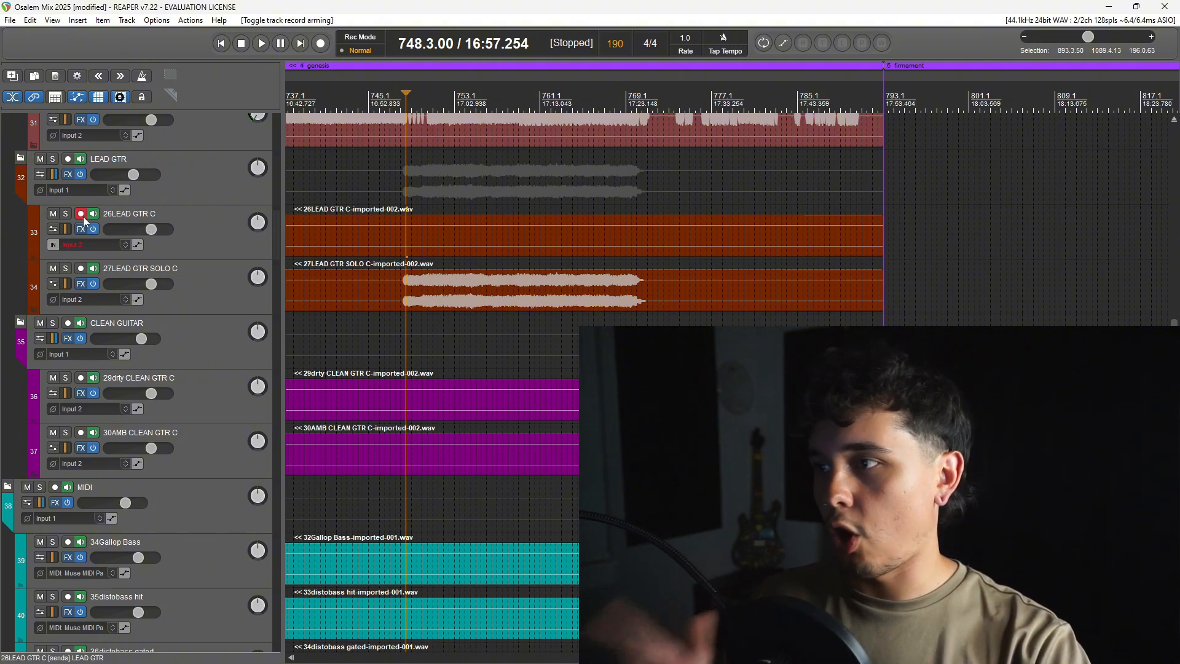